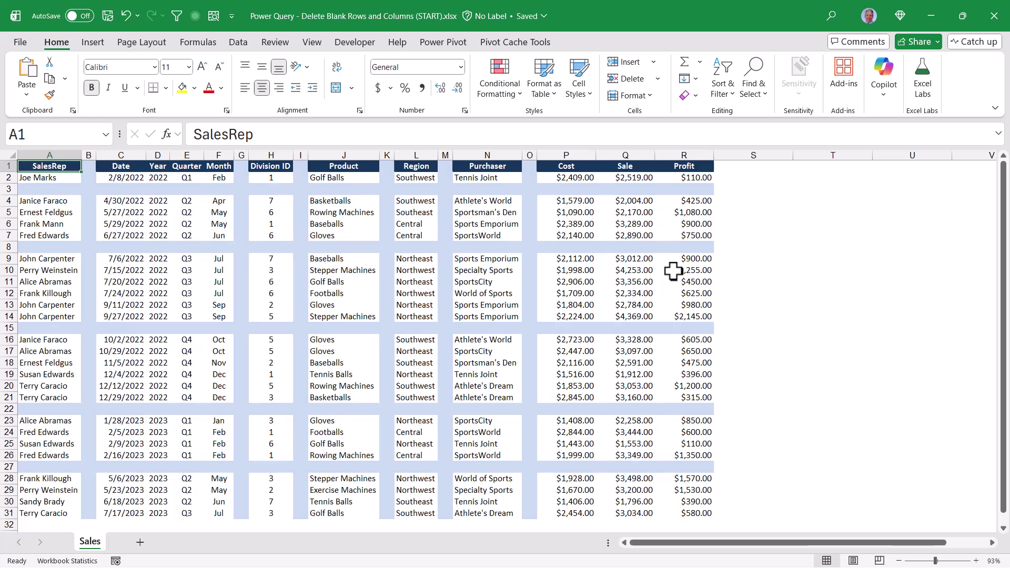
Step: Keep the shading of blank rows and columns, then select the whole Data range from the Name Box
key("ctrl+z")
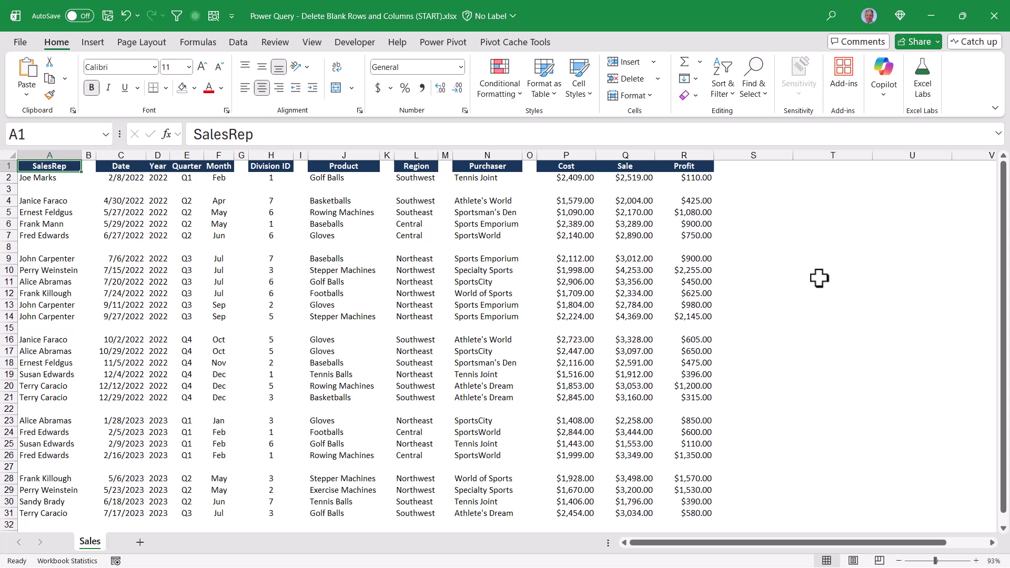
key("ctrl+y")
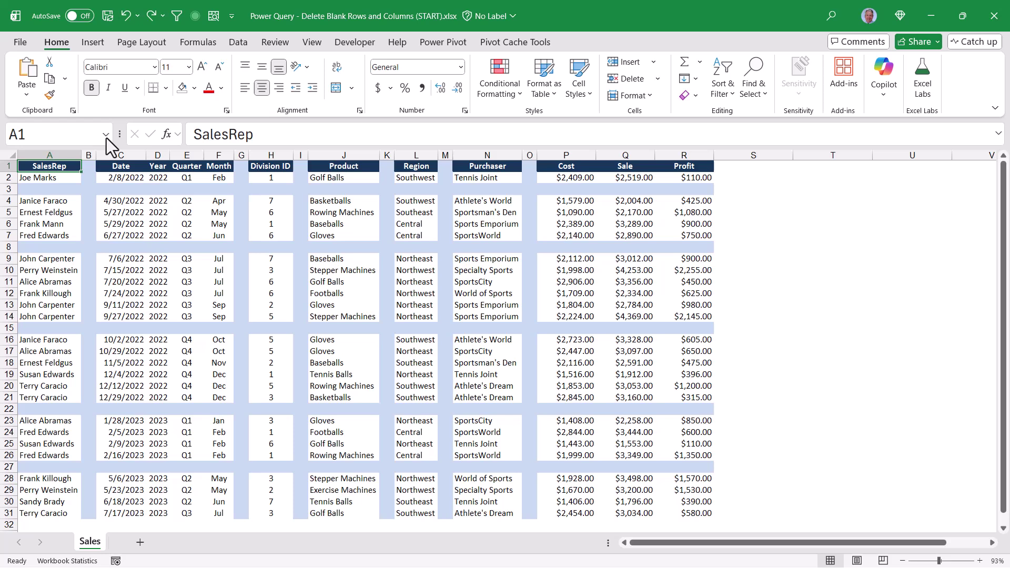
left_click(105, 138)
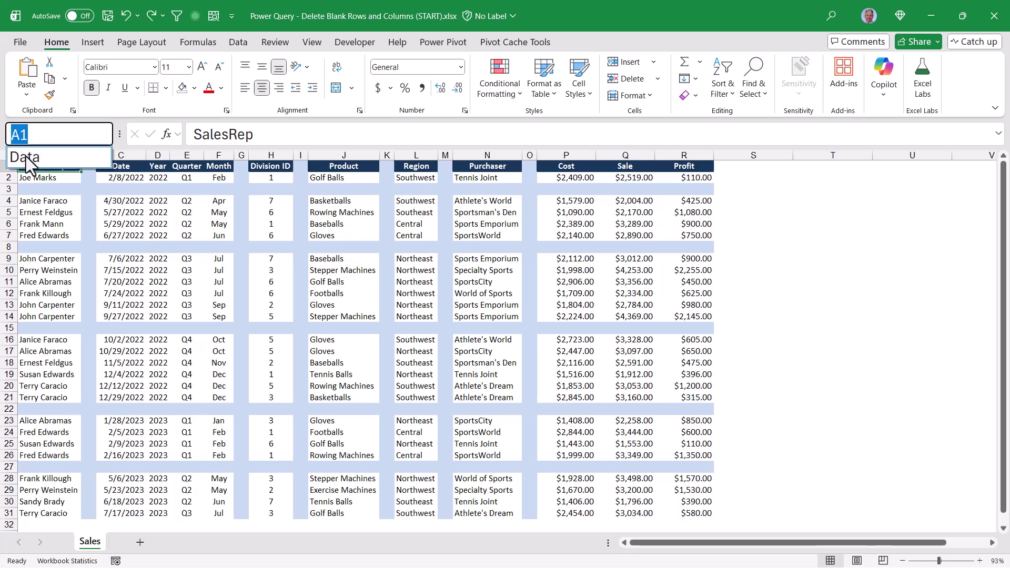
left_click(26, 157)
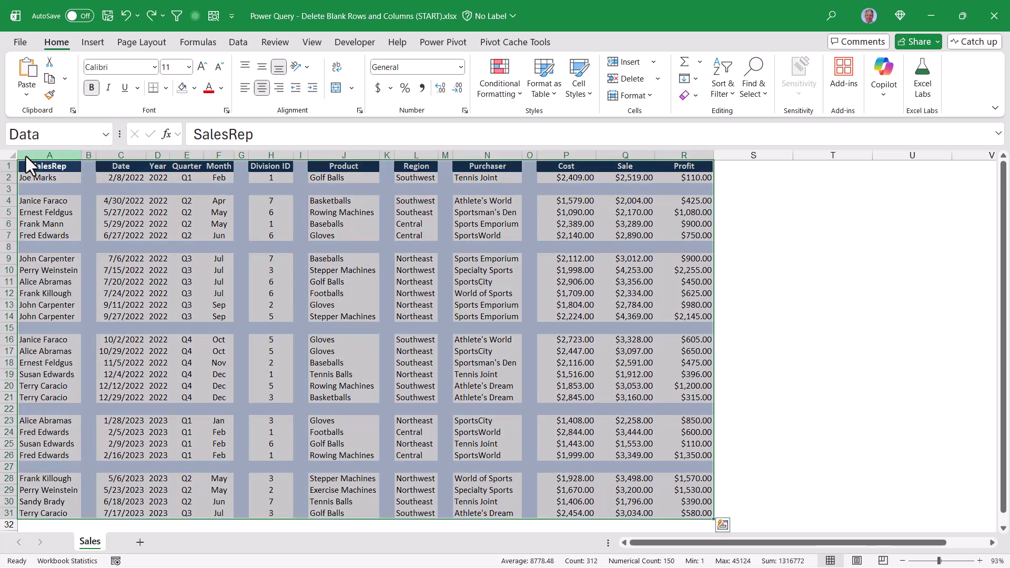
Step: Load the Data range into Power Query and delete its Changed Type and Promoted Headers steps
left_click(237, 43)
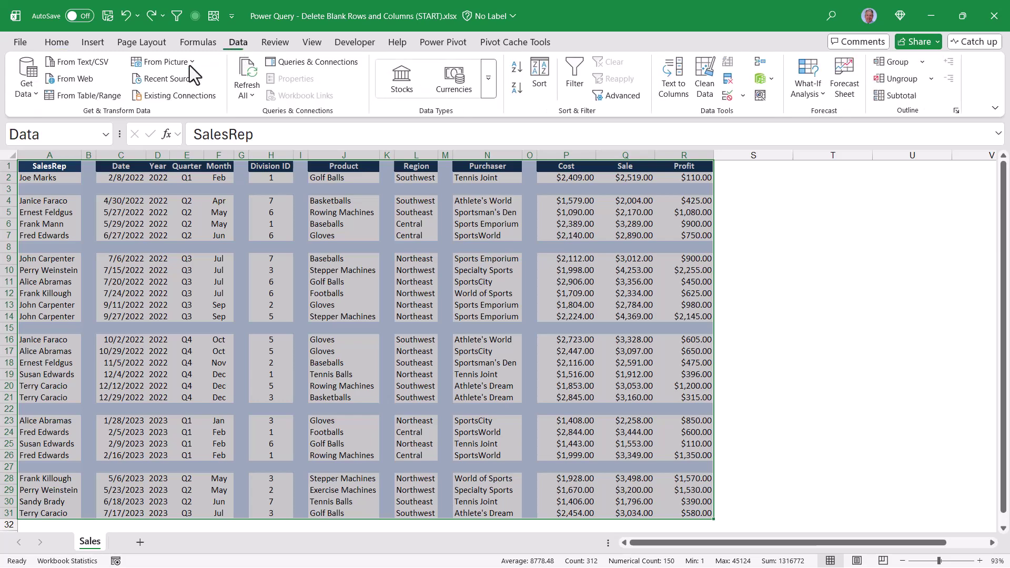
left_click(70, 93)
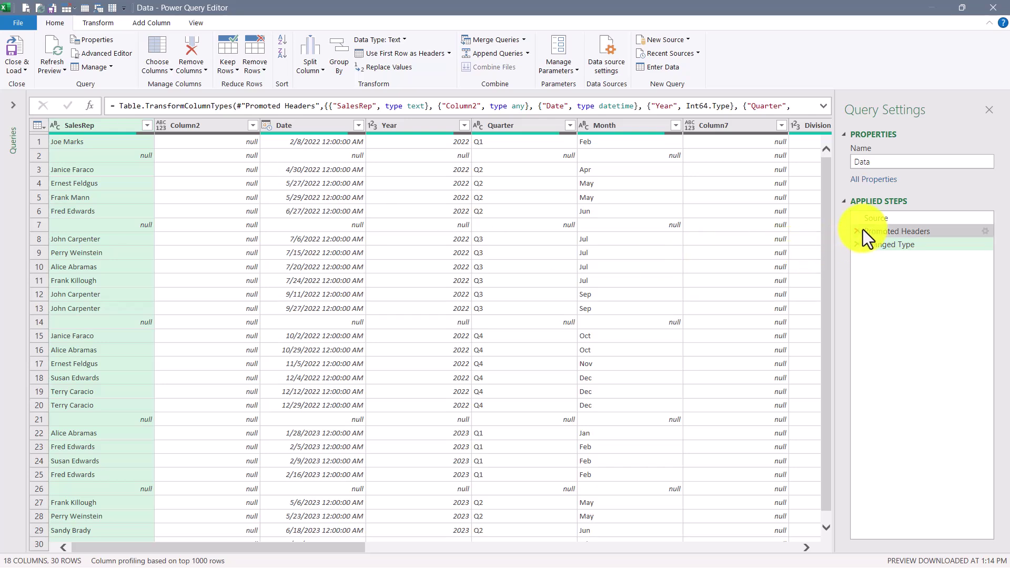
left_click(857, 245)
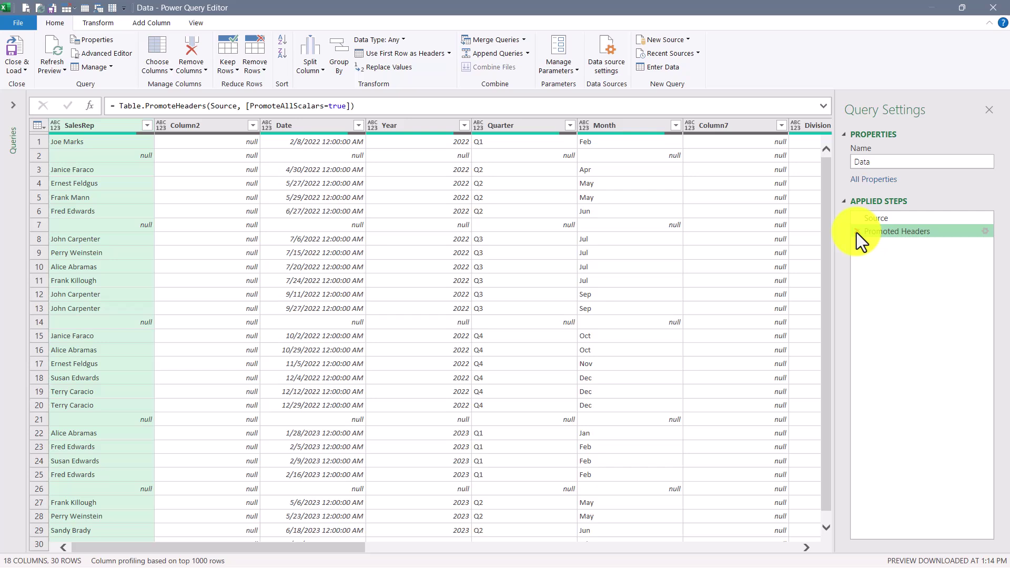
left_click(856, 233)
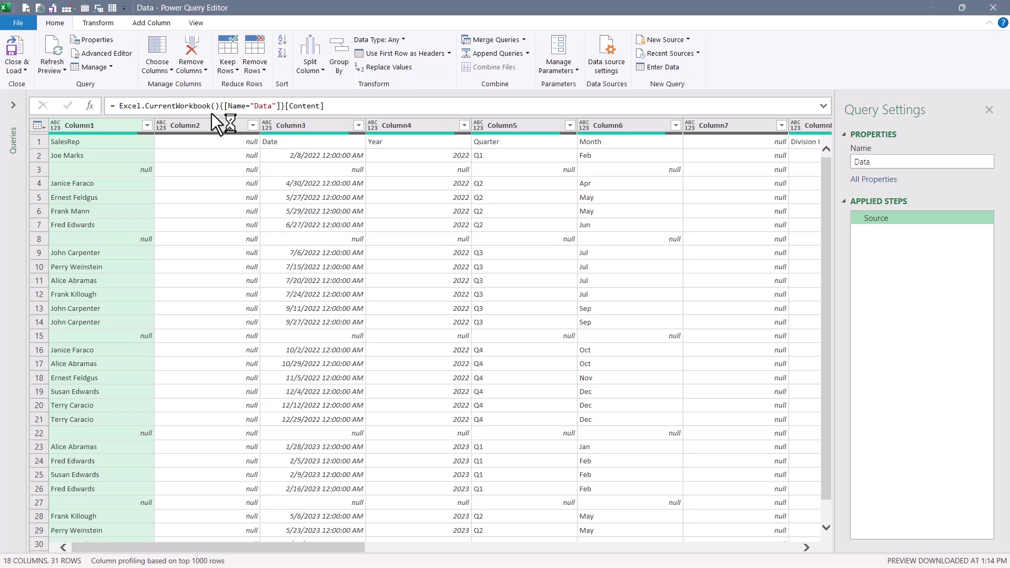
Step: Uncheck (null) in Column1's filter so the blank rows drop out, leaving 26 rows
left_click(217, 126)
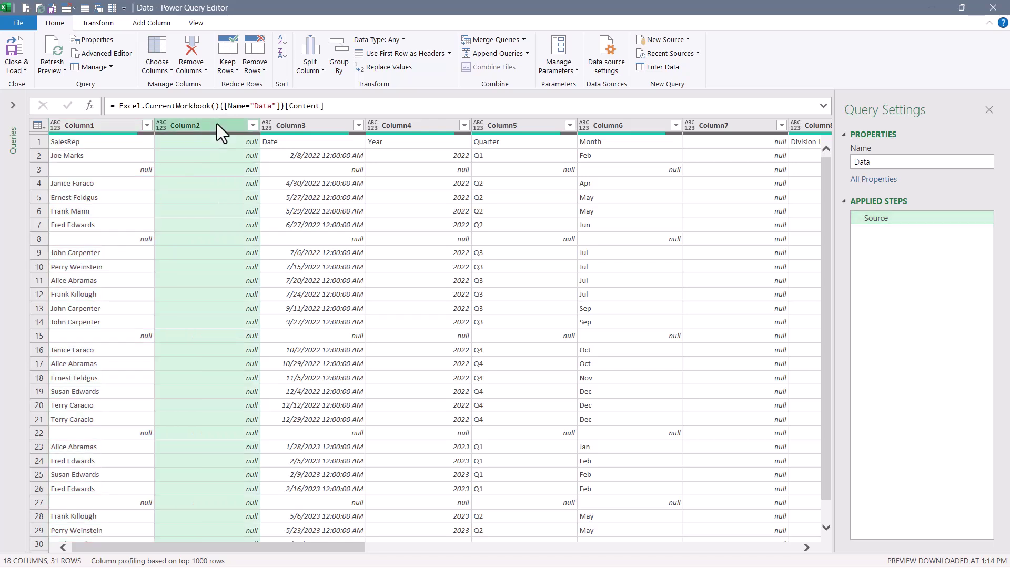
left_click(253, 125)
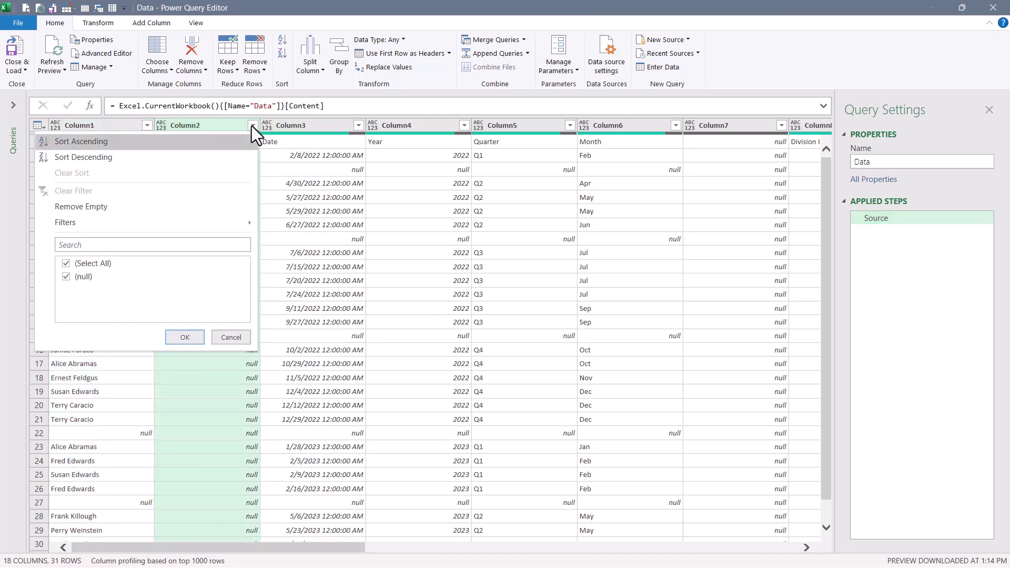
left_click(252, 125)
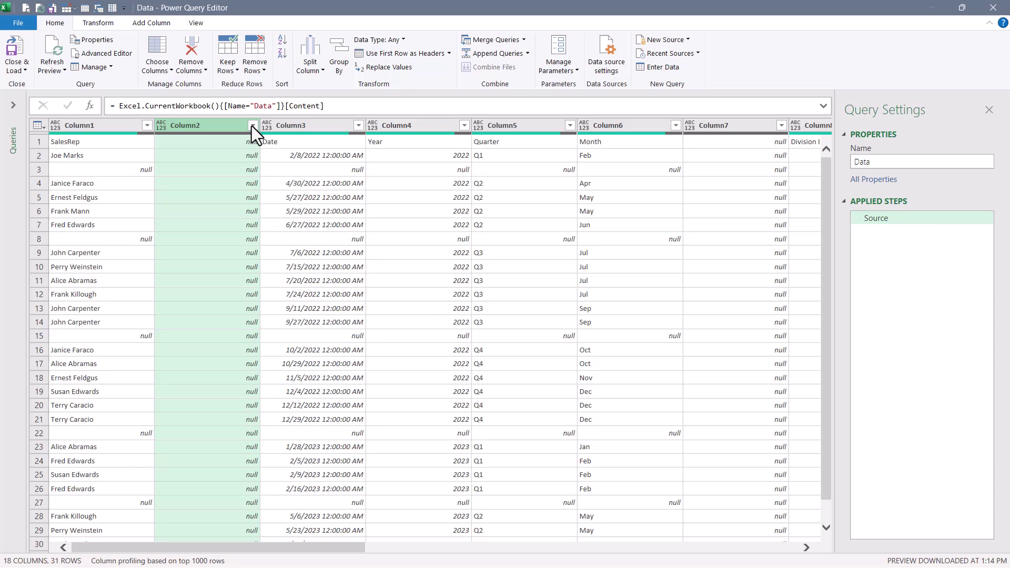
left_click(99, 126)
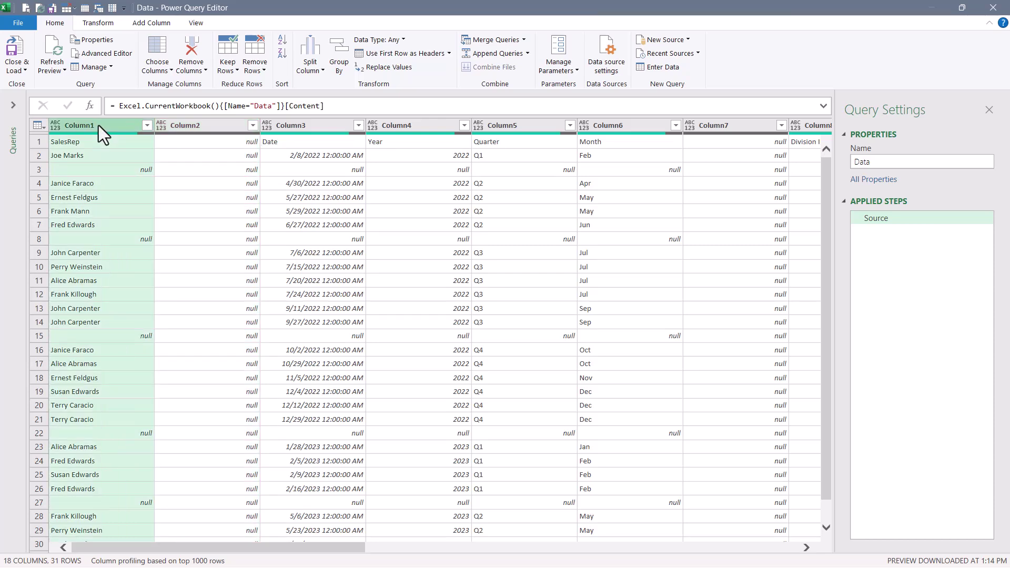
left_click(147, 126)
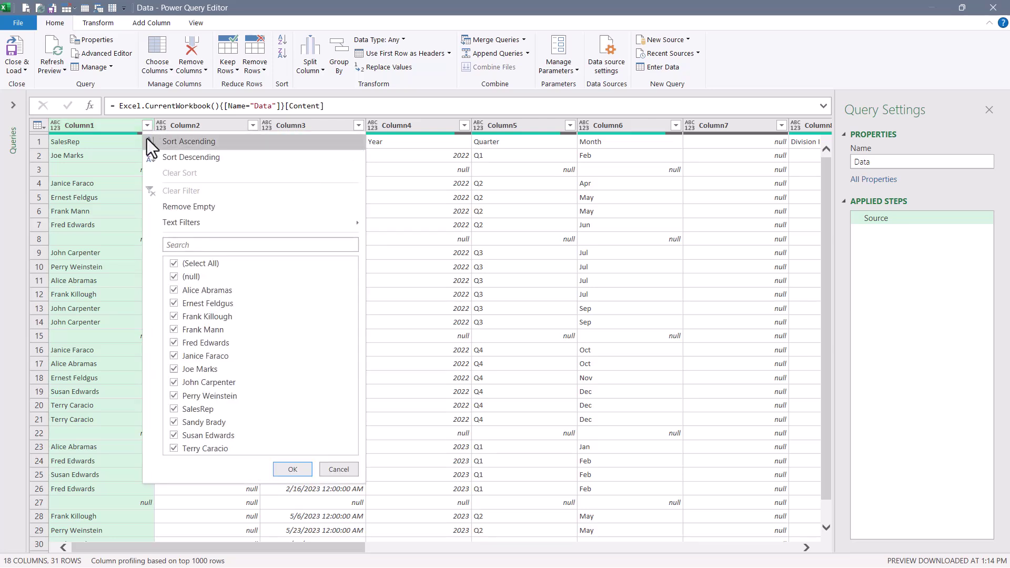
left_click(172, 277)
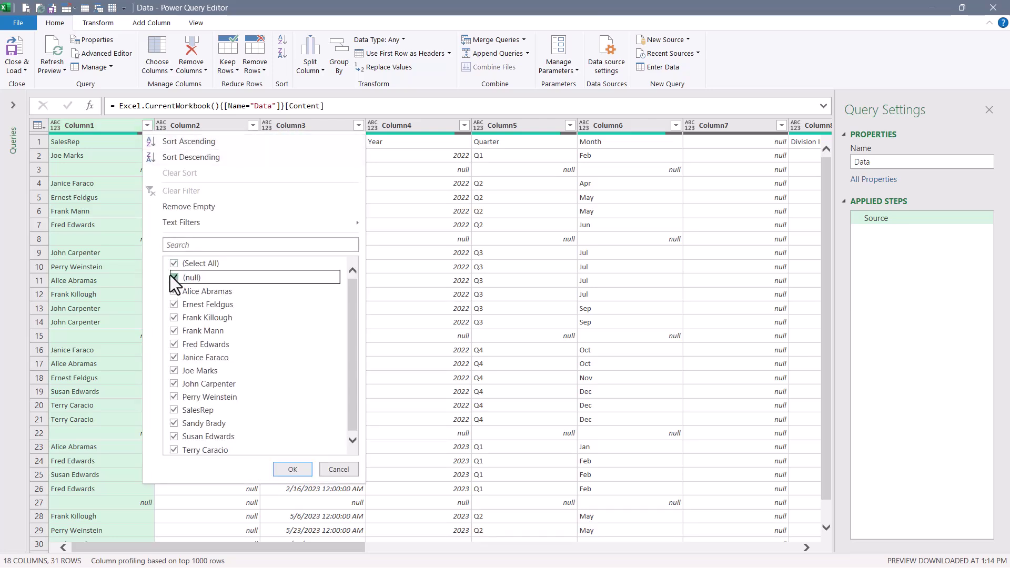
left_click(291, 468)
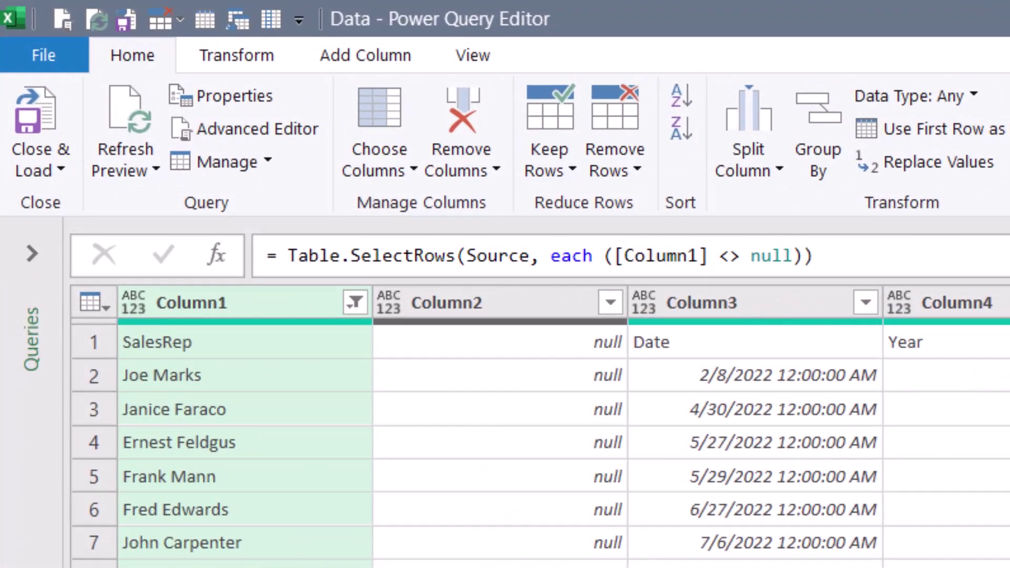
Step: Transpose the table, filter nulls from Column1, transpose back, and promote the first row to headers
left_click(234, 53)
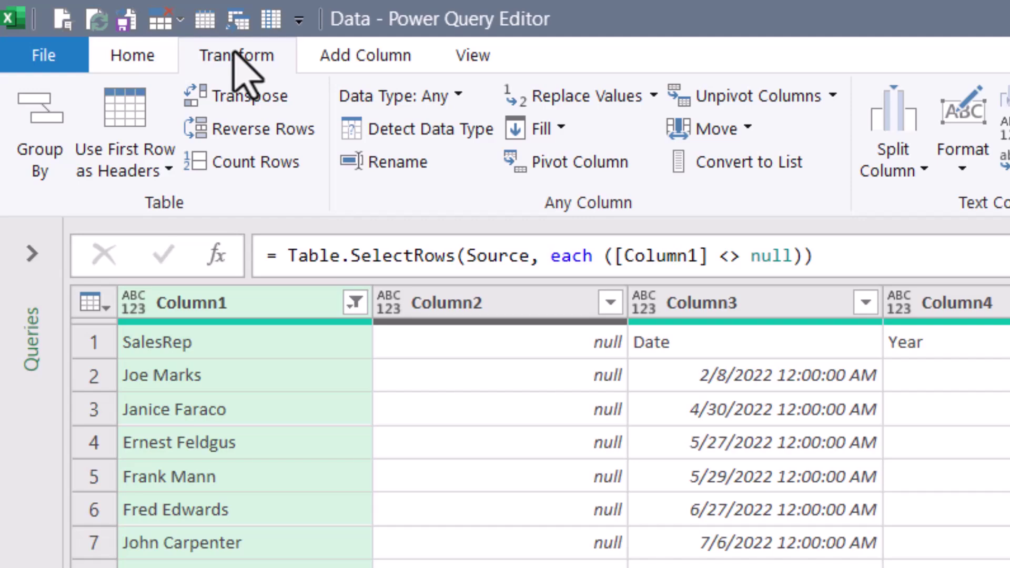
left_click(287, 99)
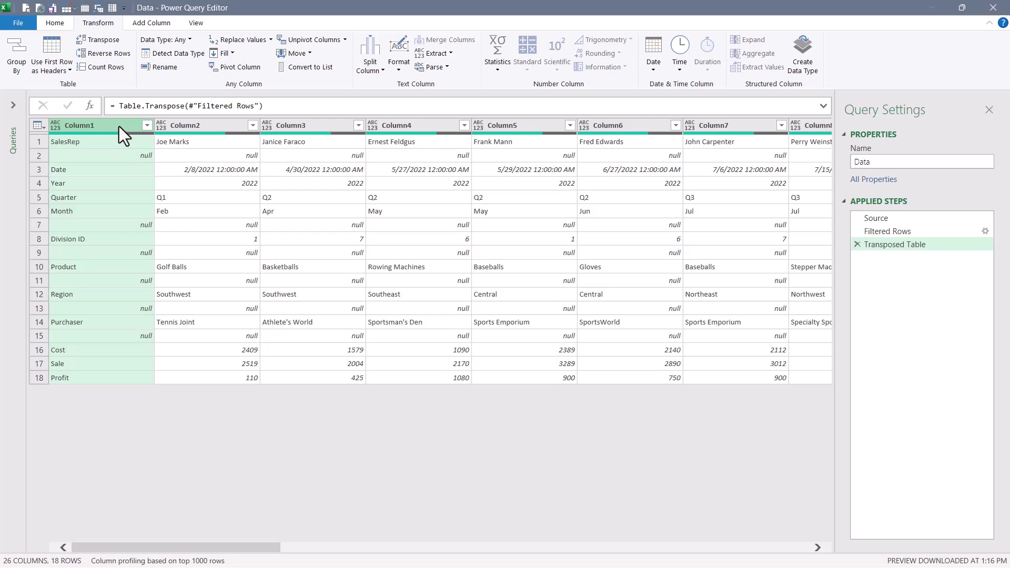
left_click(147, 125)
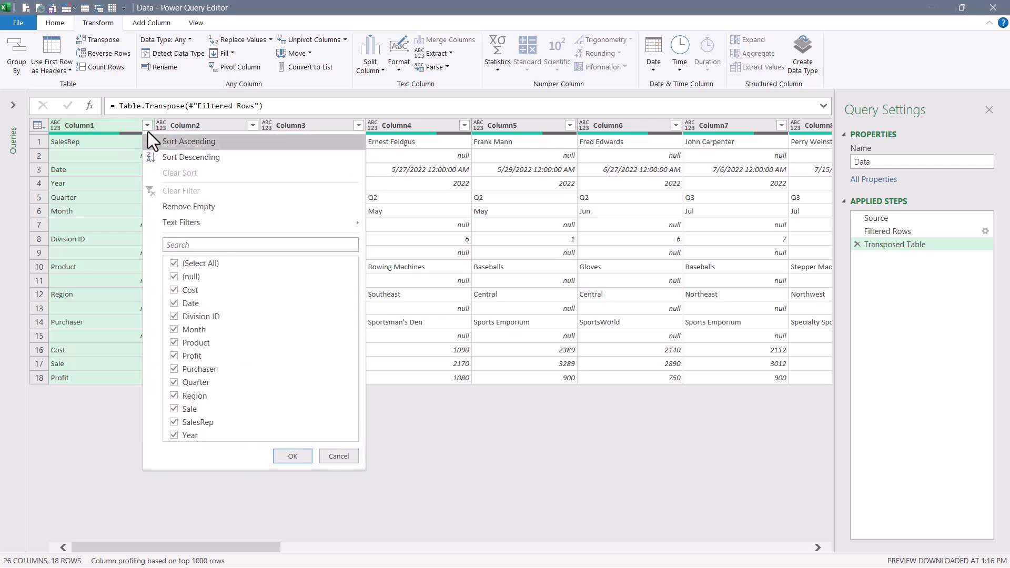
left_click(173, 277)
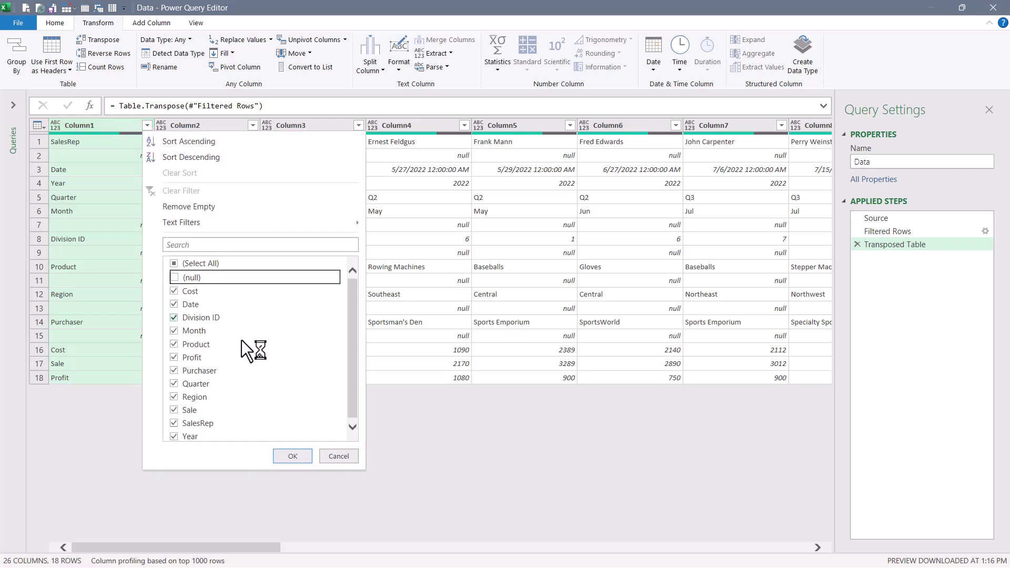
left_click(293, 457)
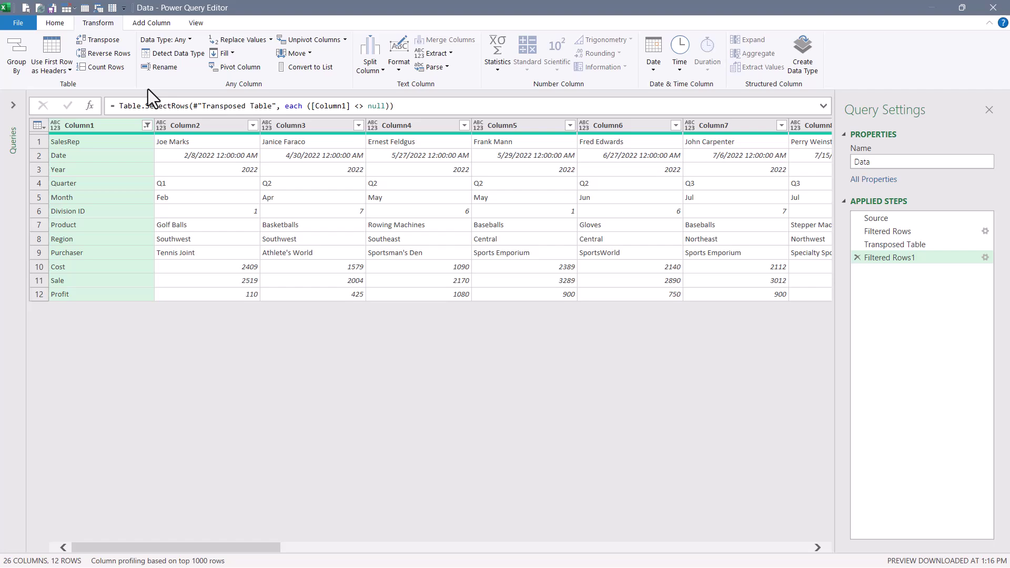
left_click(116, 41)
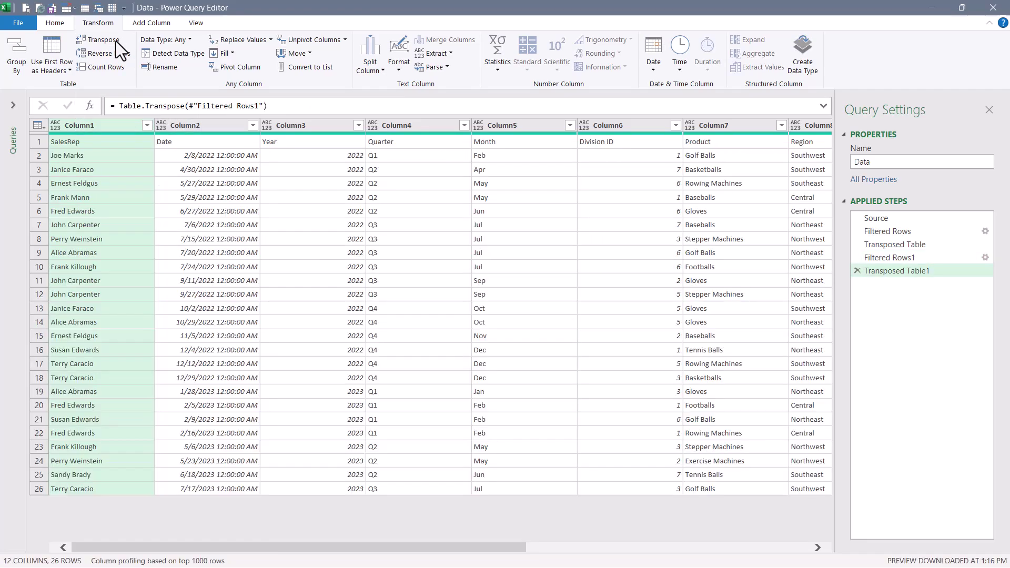
left_click(55, 22)
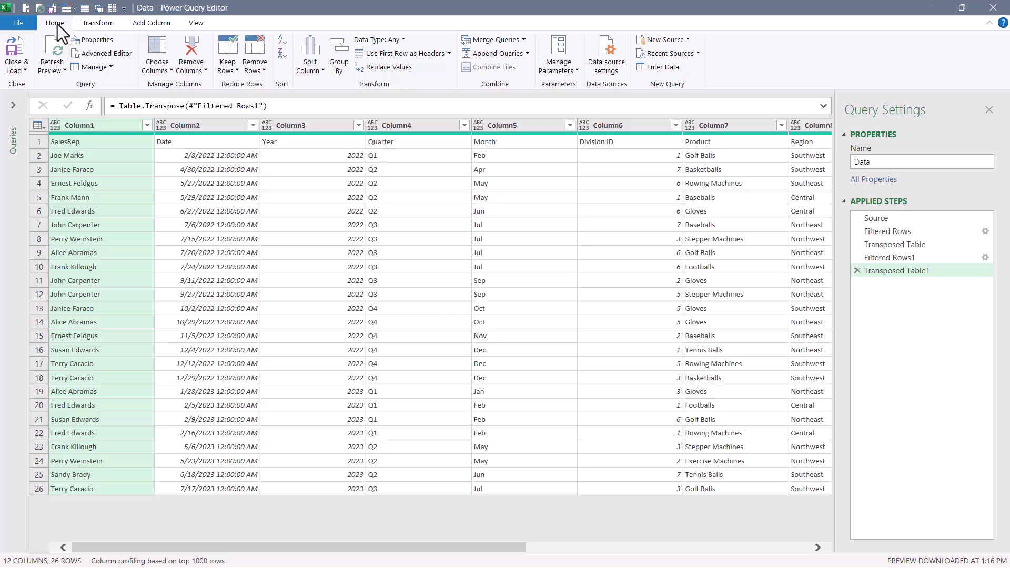
left_click(403, 54)
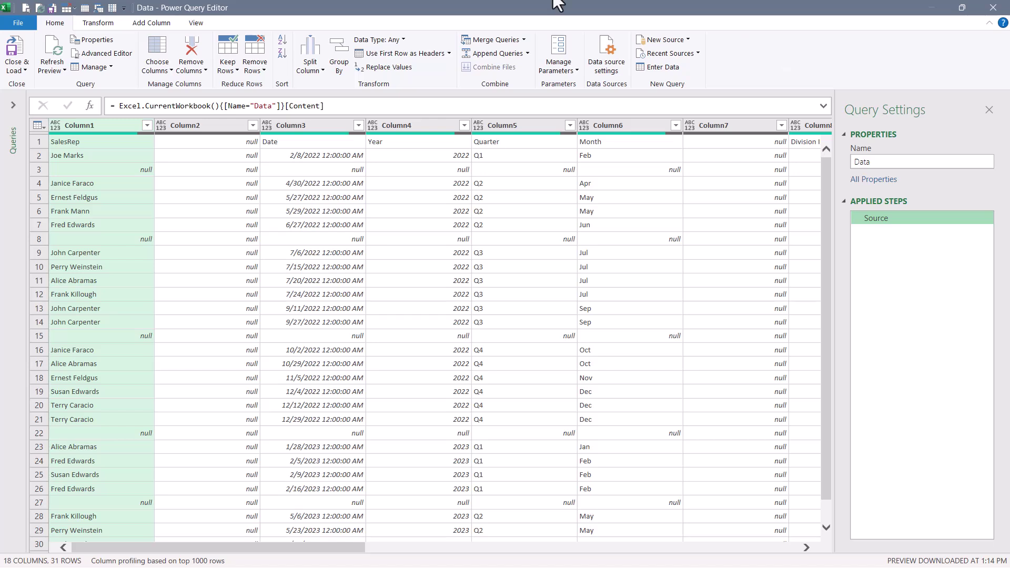
Step: Add an Index column, then unpivot all other columns into Attribute and Value pairs, giving 312 rows
left_click(140, 21)
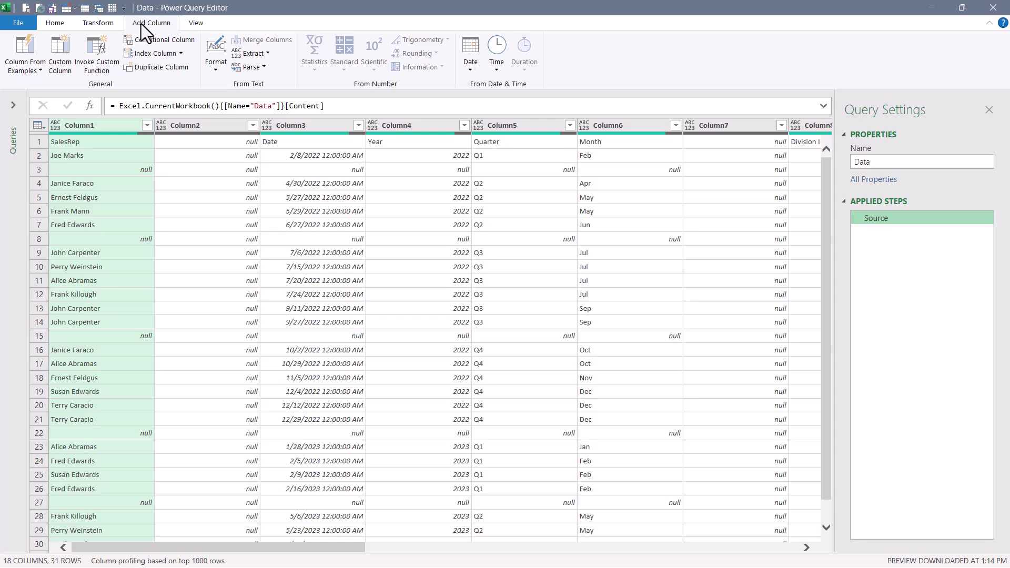
left_click(148, 51)
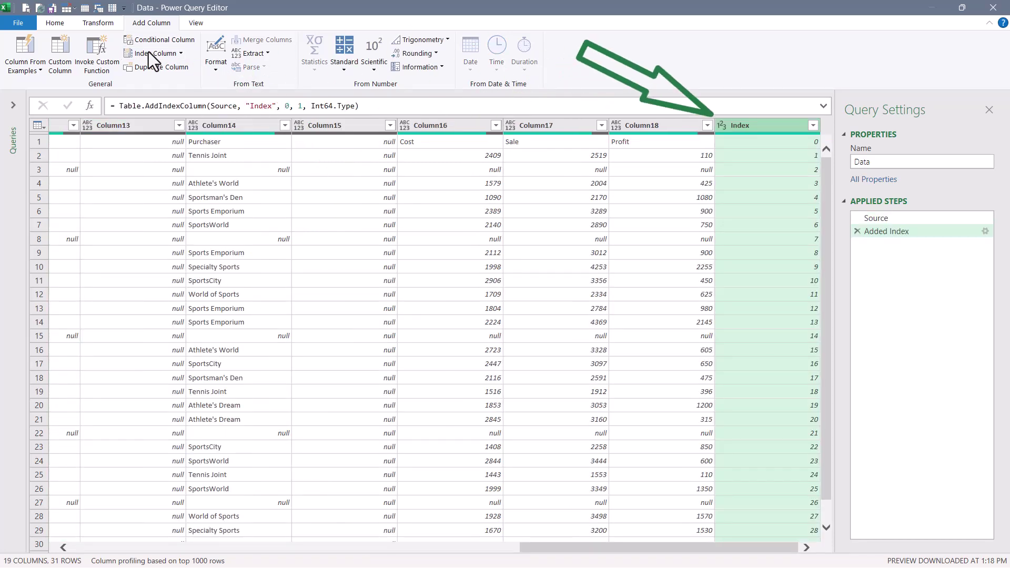
right_click(763, 126)
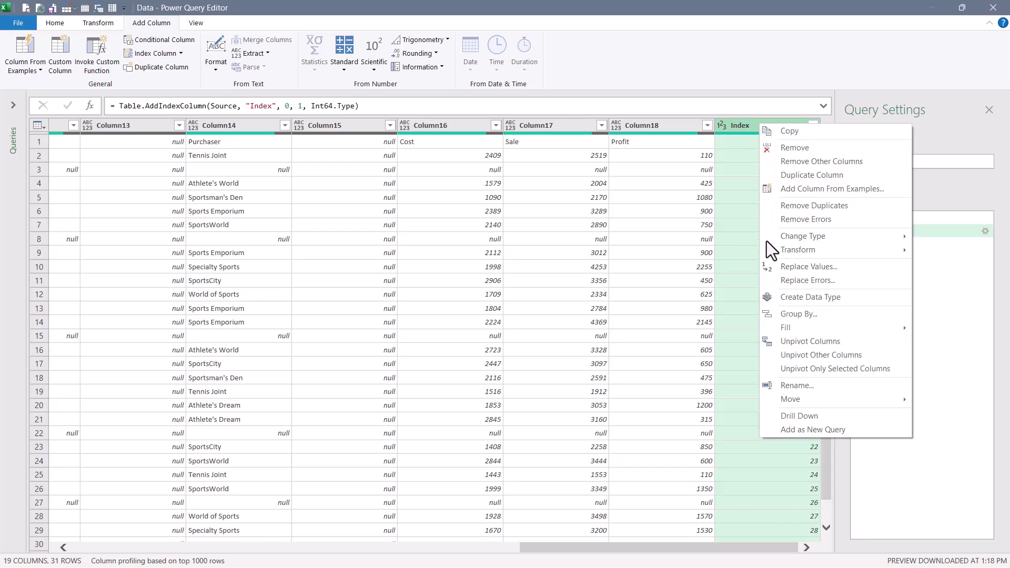
left_click(794, 355)
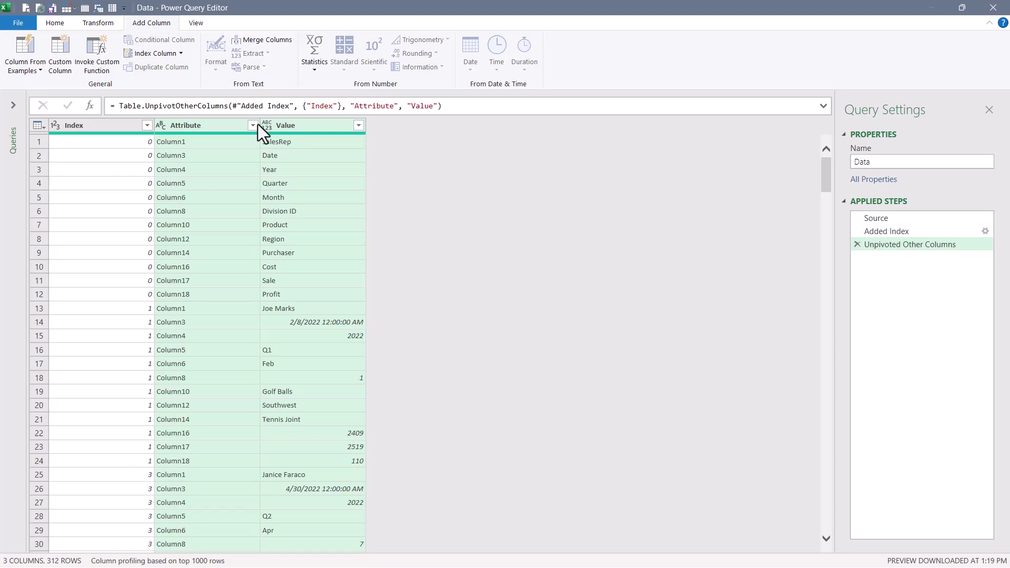
Step: Pivot the Attribute column with Value as the values column and Don't Aggregate
left_click(214, 125)
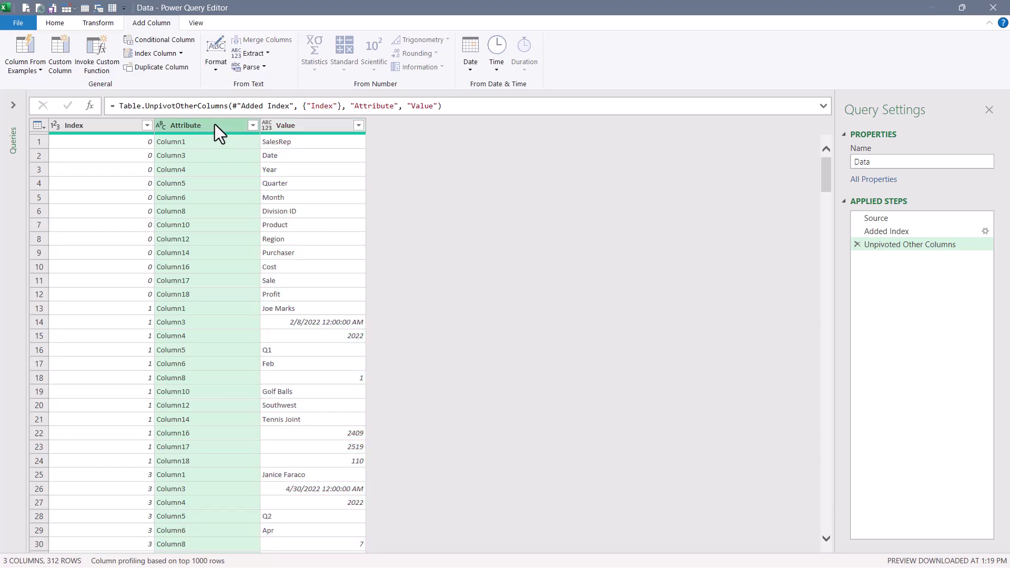
left_click(100, 23)
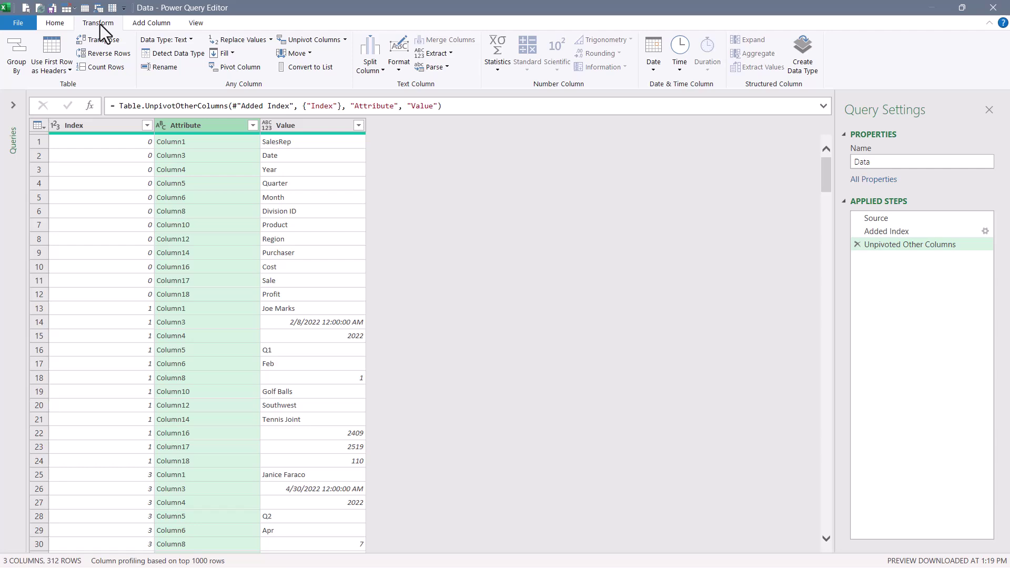
left_click(241, 67)
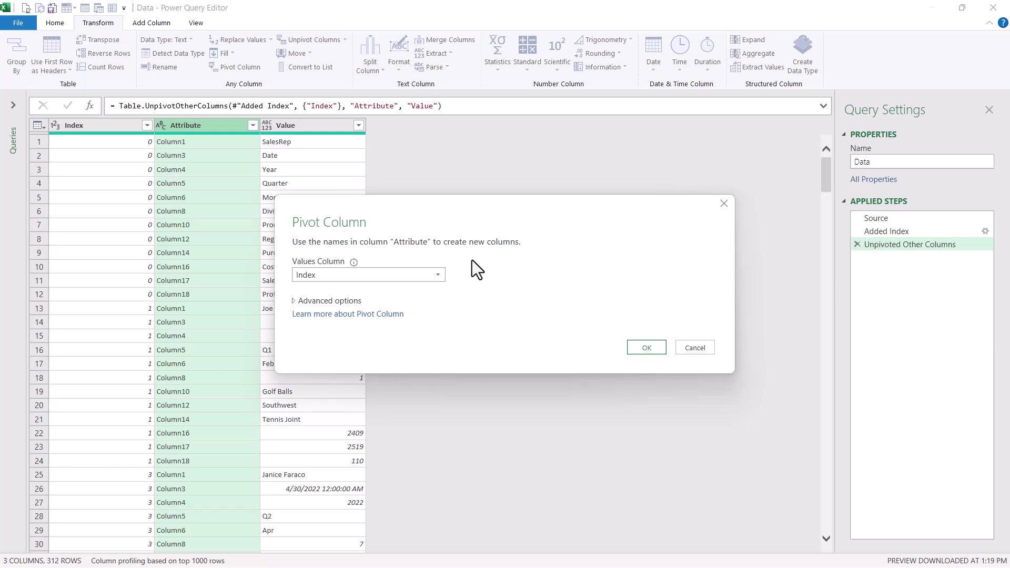
left_click(436, 273)
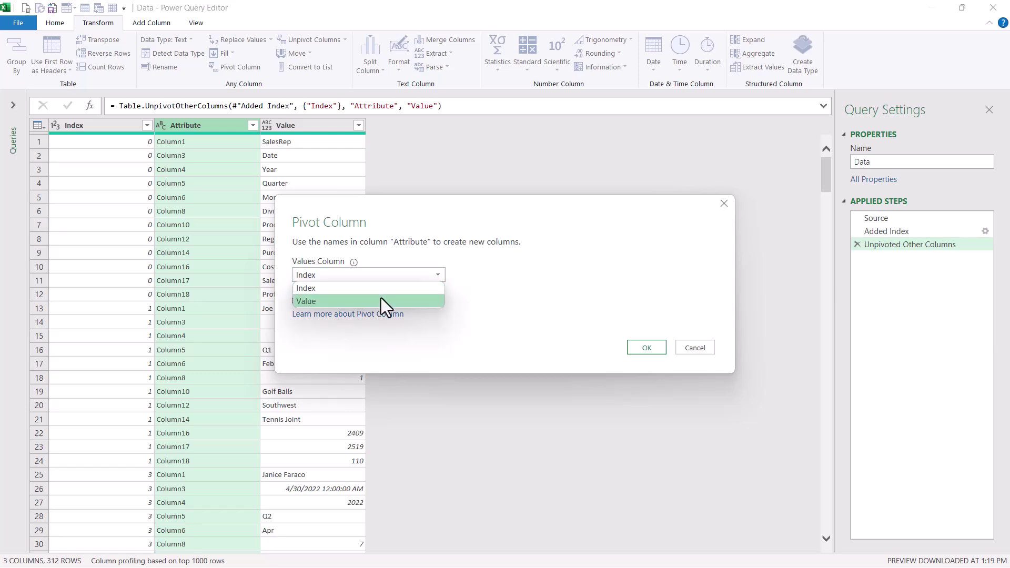
left_click(381, 299)
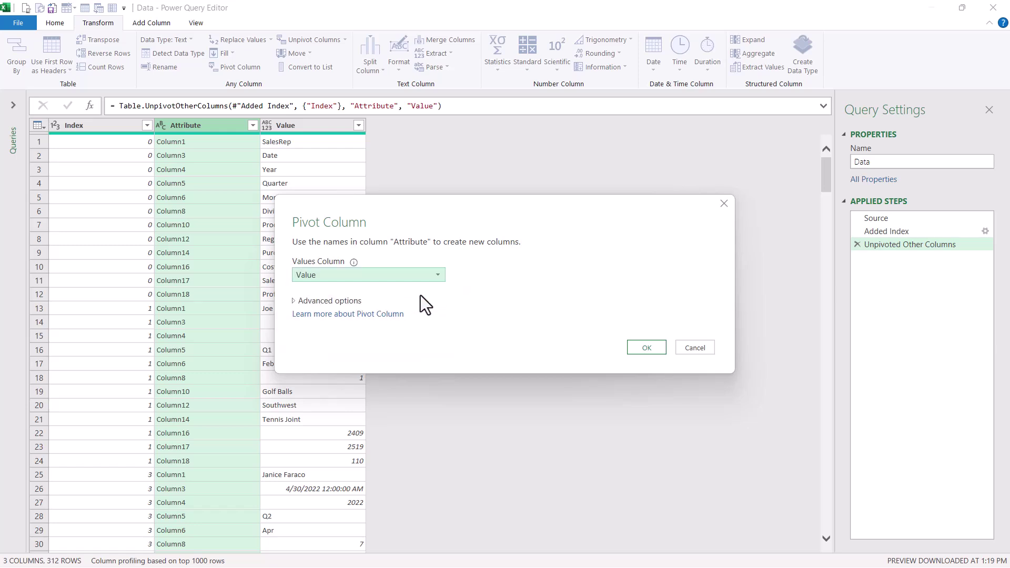
left_click(328, 299)
left_click(347, 328)
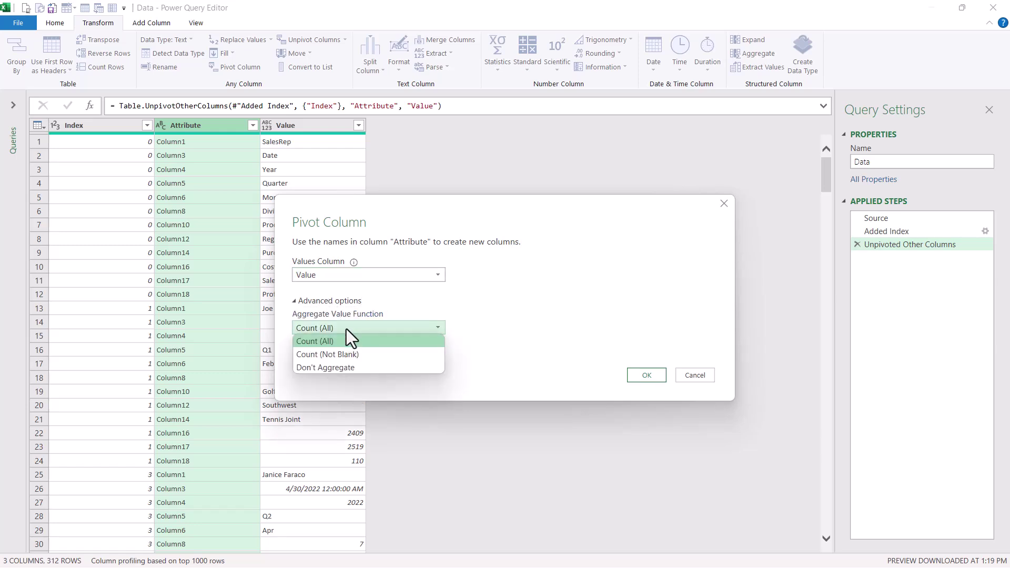
left_click(378, 367)
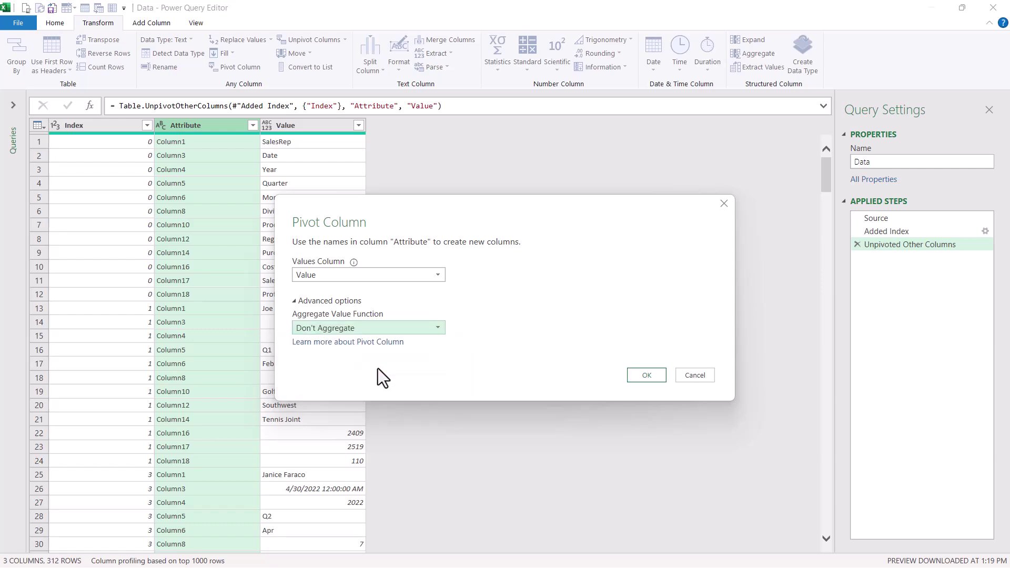
left_click(648, 375)
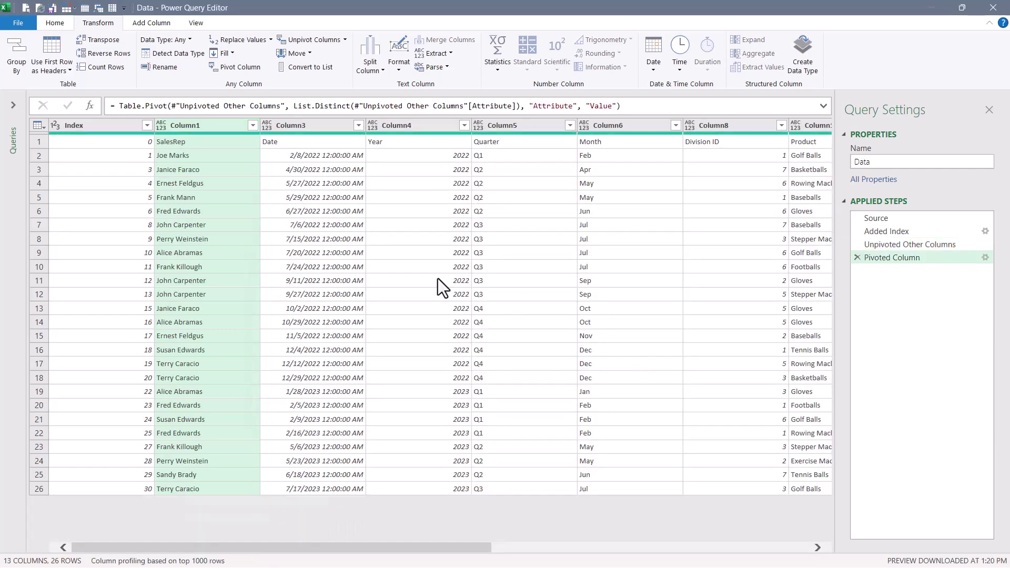
Step: Delete the Index column and promote the first row to column headers
left_click(91, 125)
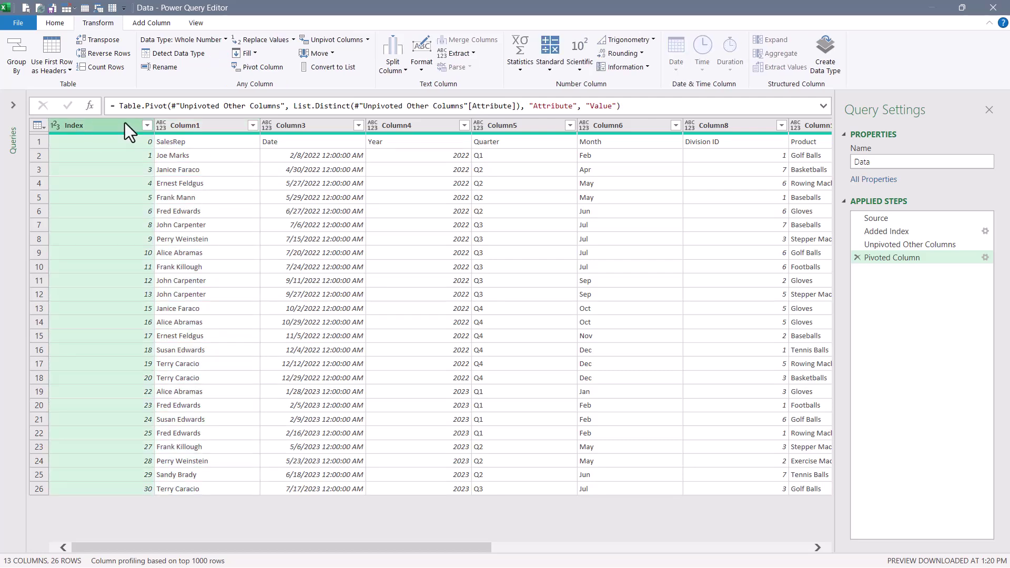
key("Delete")
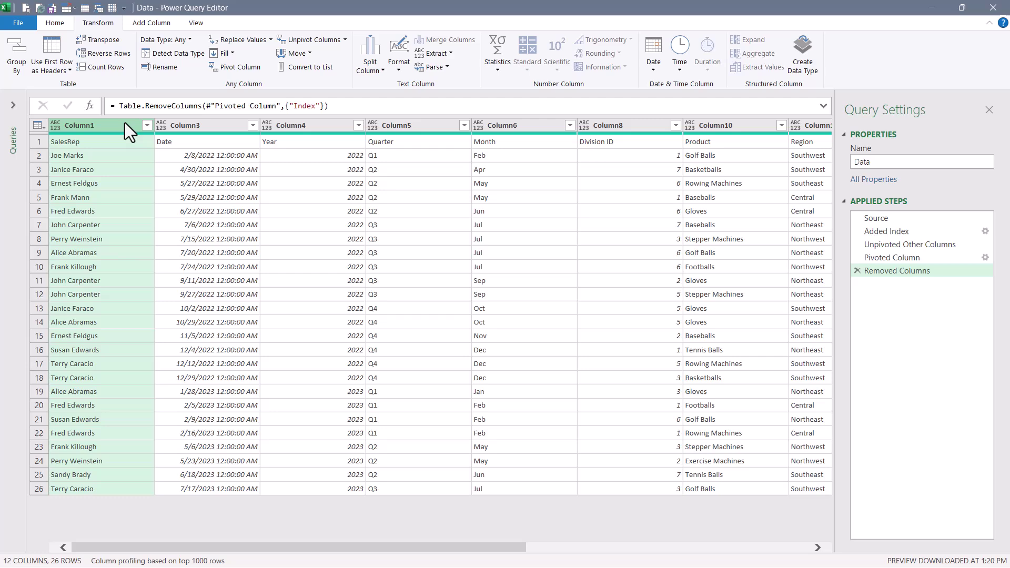
left_click(54, 21)
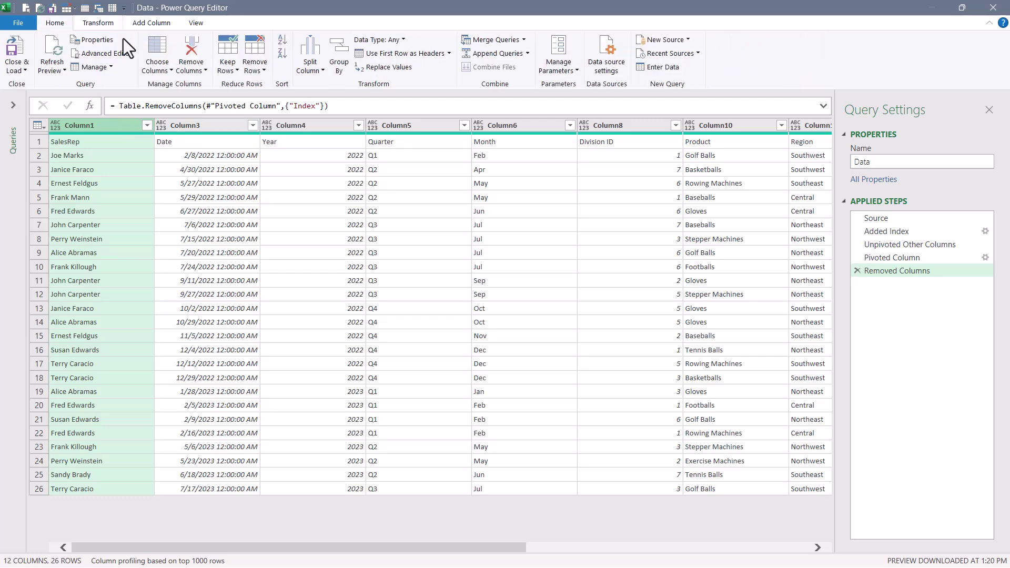
left_click(388, 55)
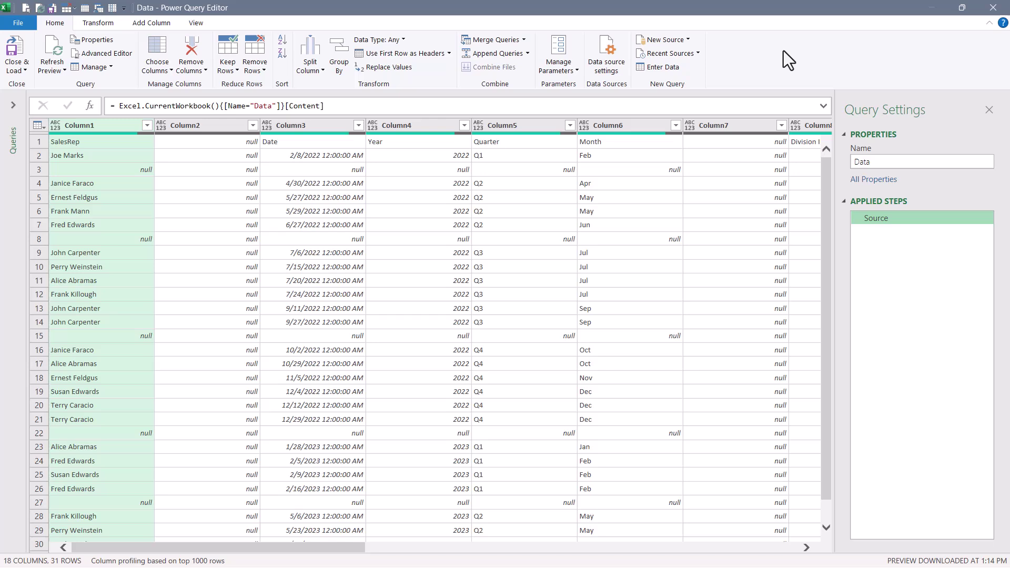
Step: Exclude (null) from Column1's filter to remove the blank rows, leaving 26 rows
left_click(194, 124)
left_click(106, 130)
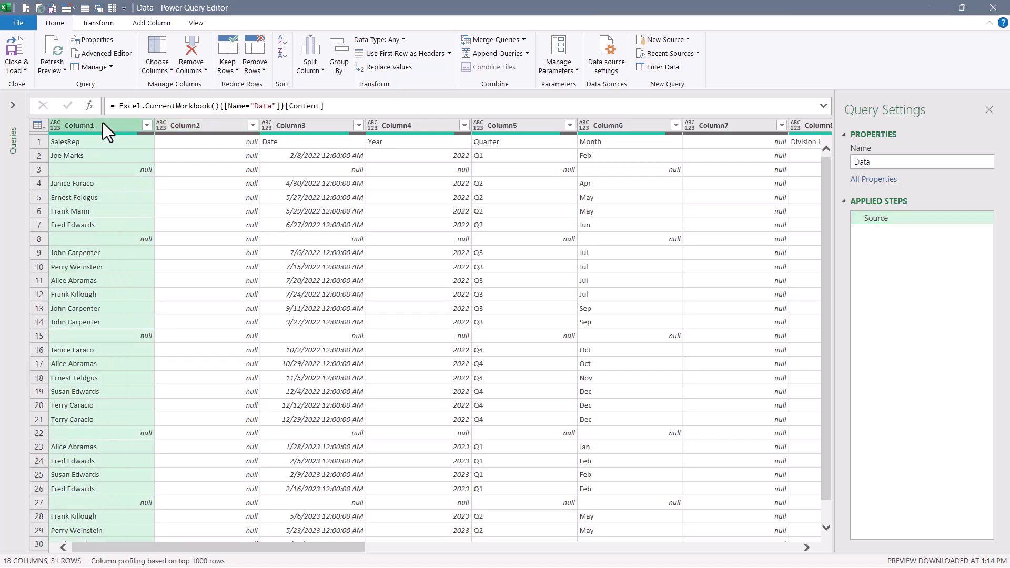
left_click(147, 124)
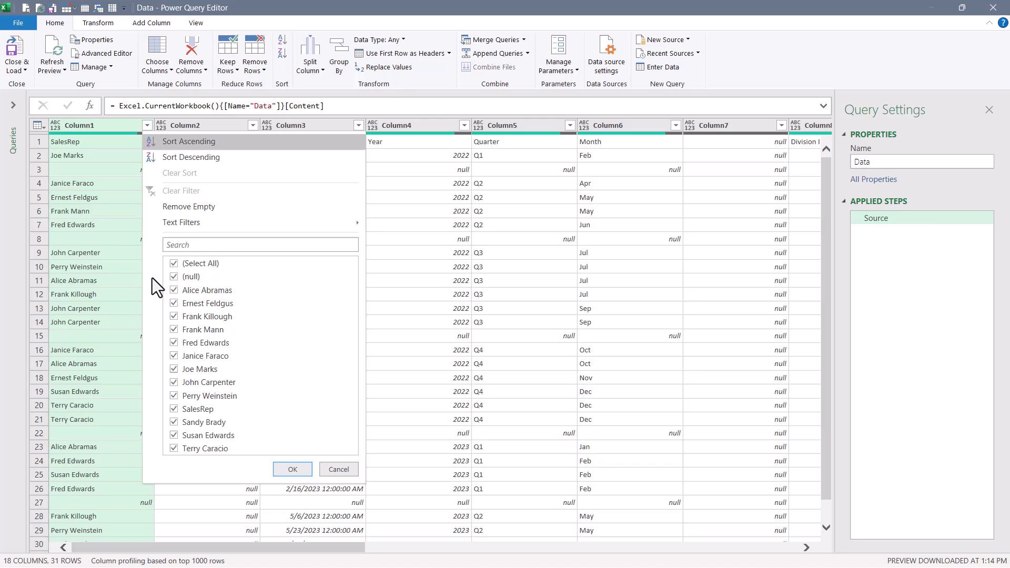
left_click(173, 277)
left_click(286, 469)
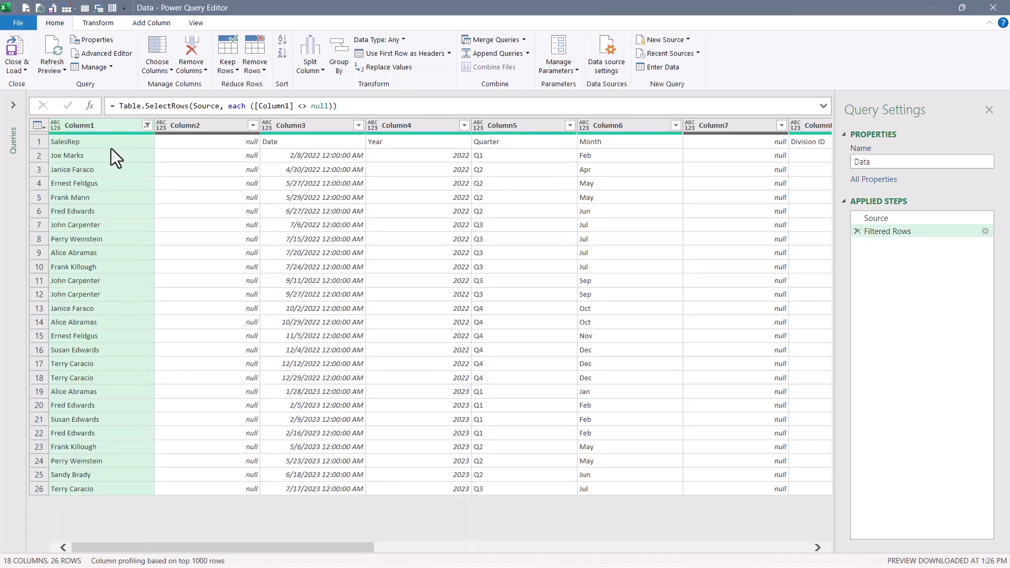
Step: Add a custom step with a pasted List.Select expression listing the 12 non-null header columns
left_click(90, 104)
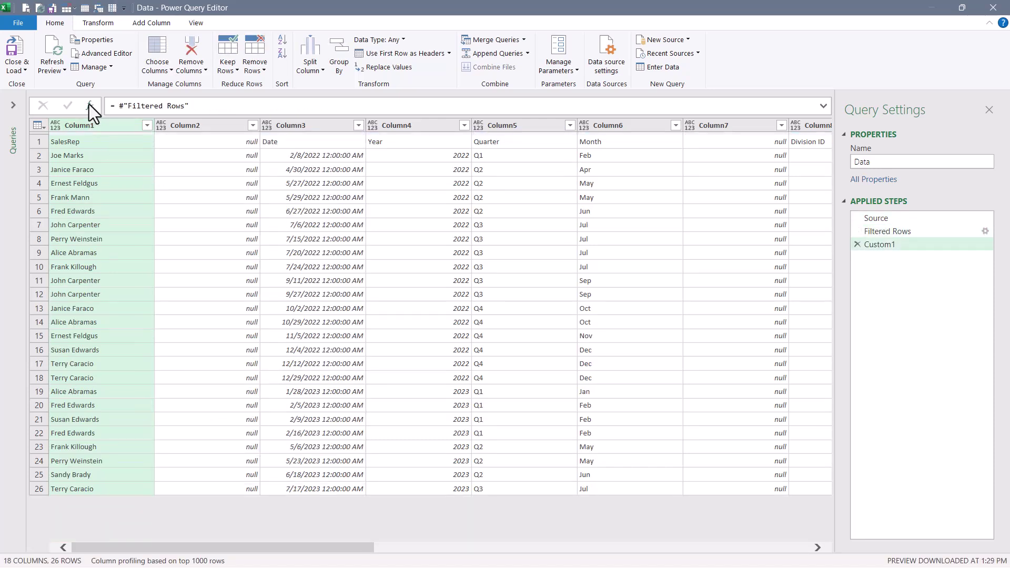
left_click(823, 106)
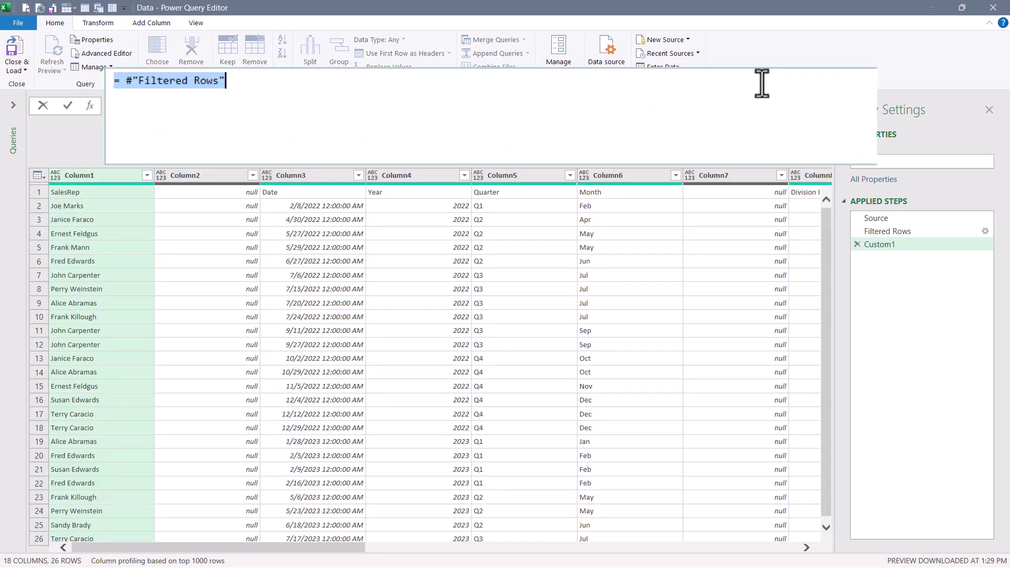
type("= let         HeaderRecord = #\"Filtered Rows\"{0},         AllColumns   = Table.ColumnNames(#\"Filtered Rows\")     in         List.Select(AllColumns,             (colName as text) => Record.Field(HeaderRecord, colName) <> null )")
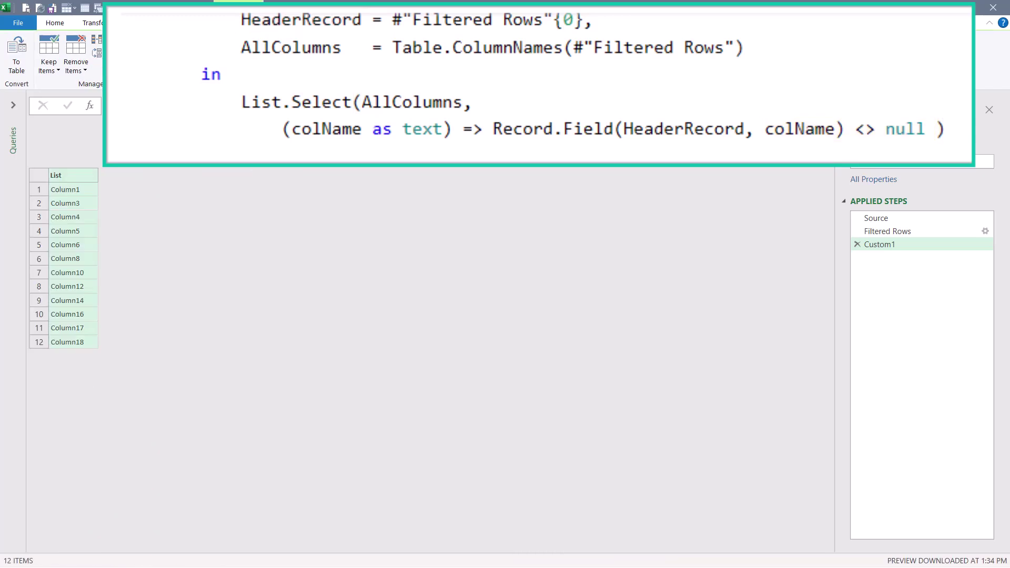
Step: Rename the Custom1 step to GetColumnNames
right_click(890, 244)
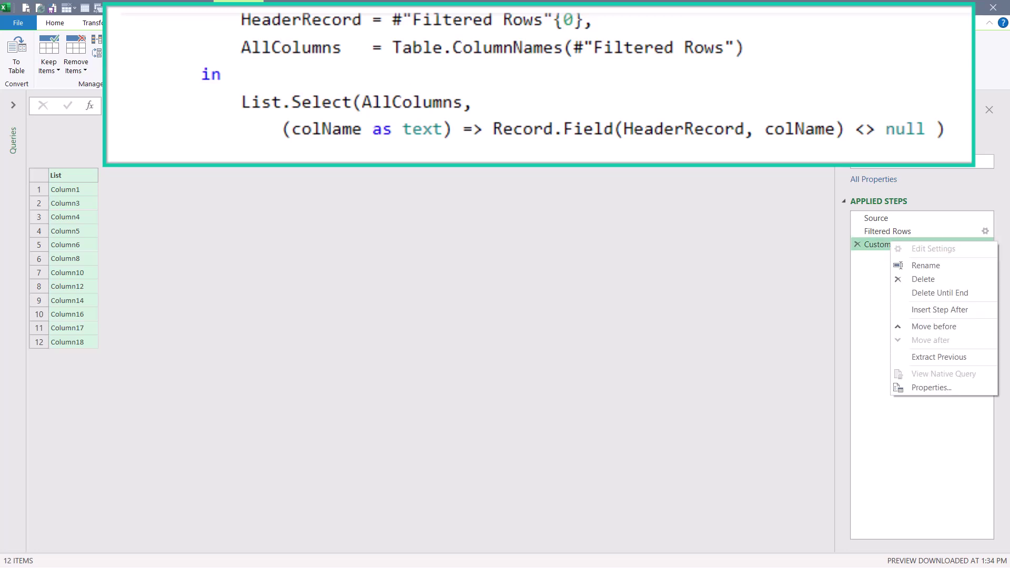
left_click(926, 265)
type("GetColumnNames")
key("Return")
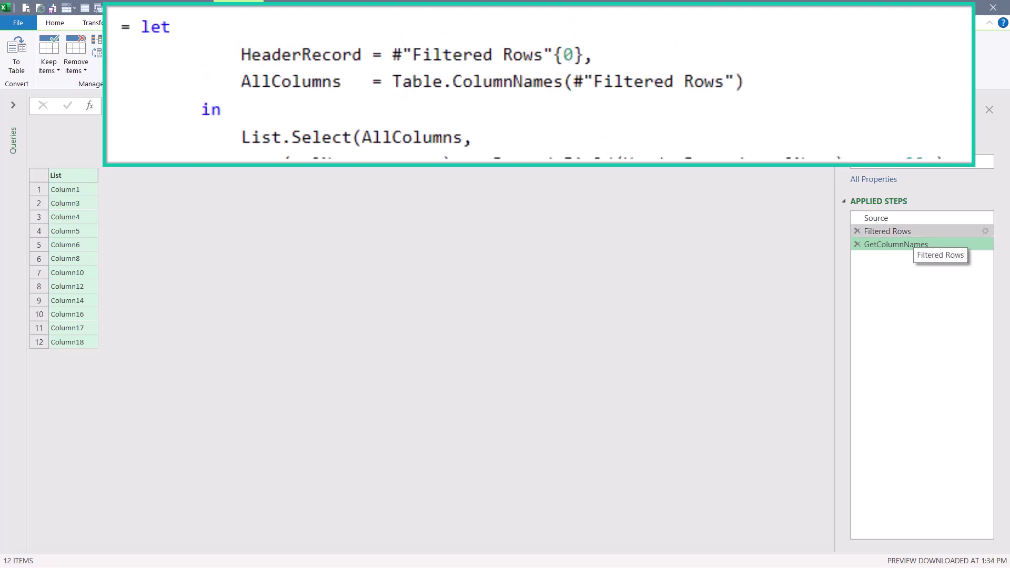
Step: Add a step = Table.SelectColumns(#"Filtered Rows", GetColumnNames), keeping 12 columns and 26 rows
left_click(888, 231)
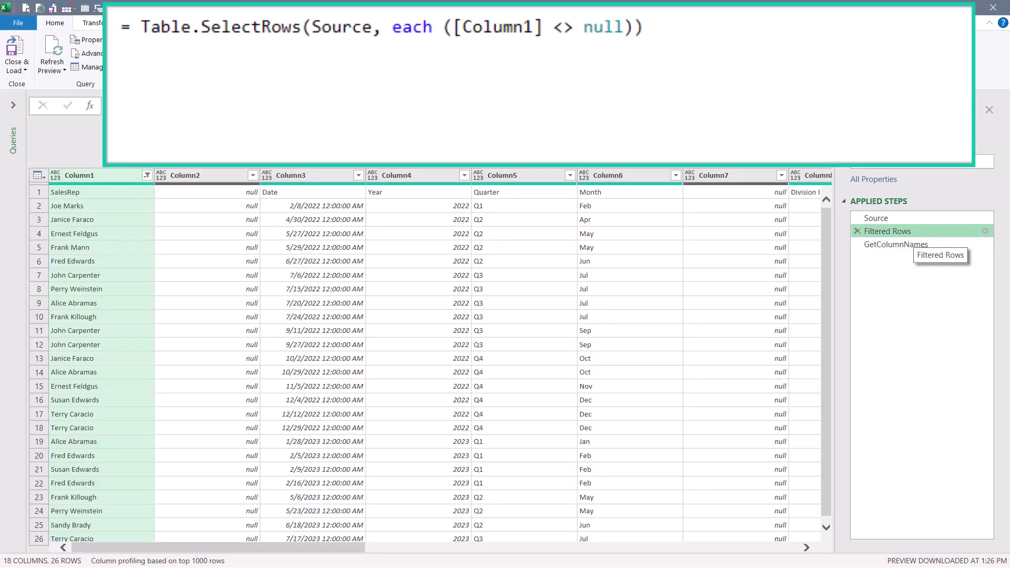
left_click(896, 244)
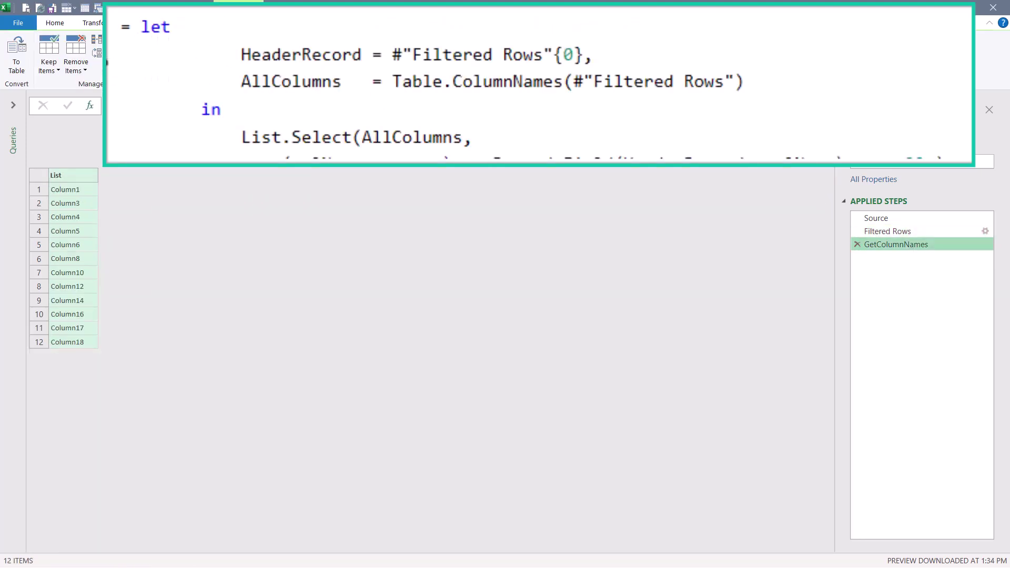
left_click(89, 105)
key("ctrl+a")
type("=Table.SelectColumns(#\"Filtered Rows\", GetColumnNames)")
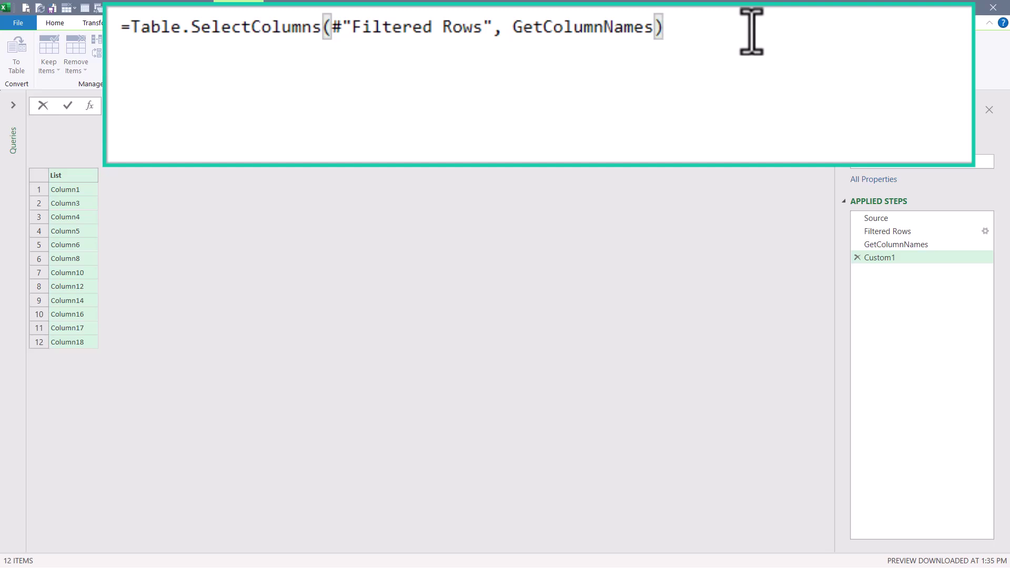
key("Return")
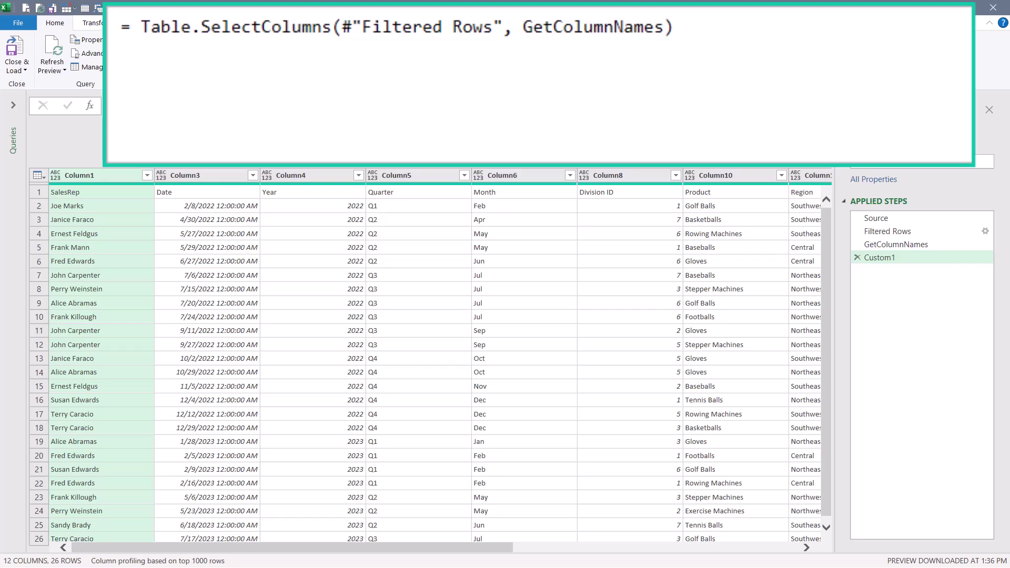
Step: Rename Custom1 to KeepColumnNames and promote the first row to typed headers, leaving 25 rows
key("F2")
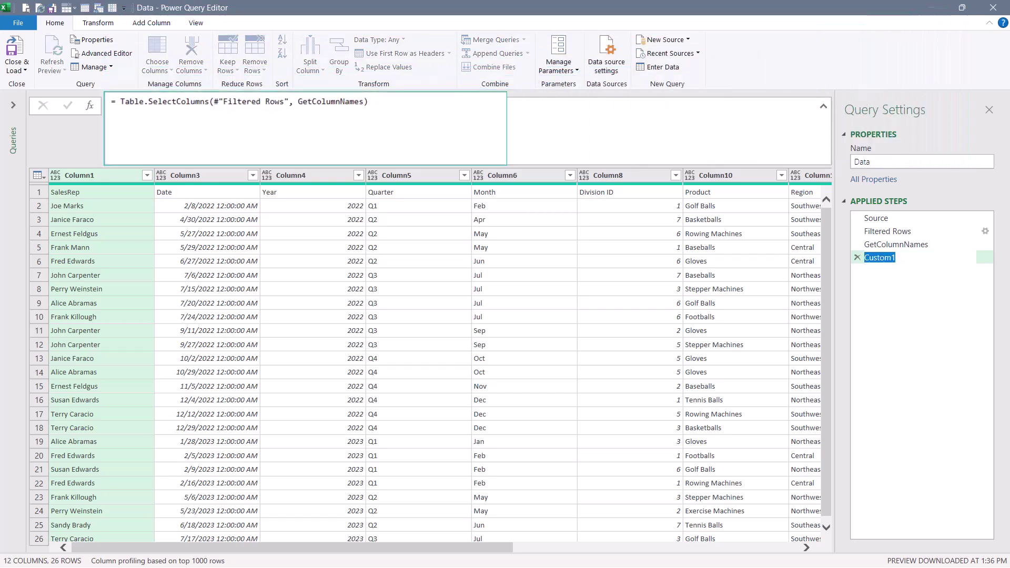
type("KeepColumnNames")
key("Return")
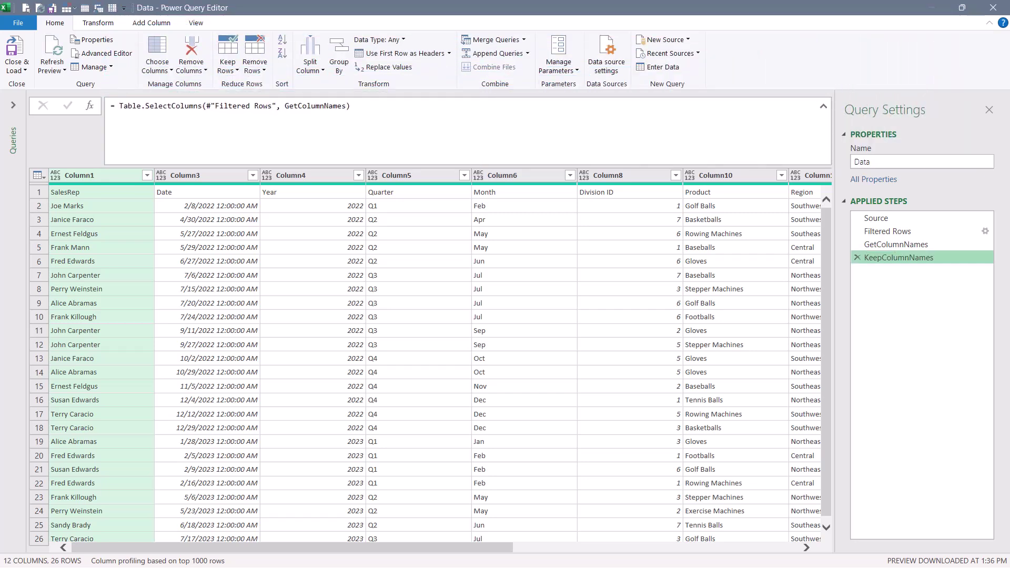
left_click(400, 53)
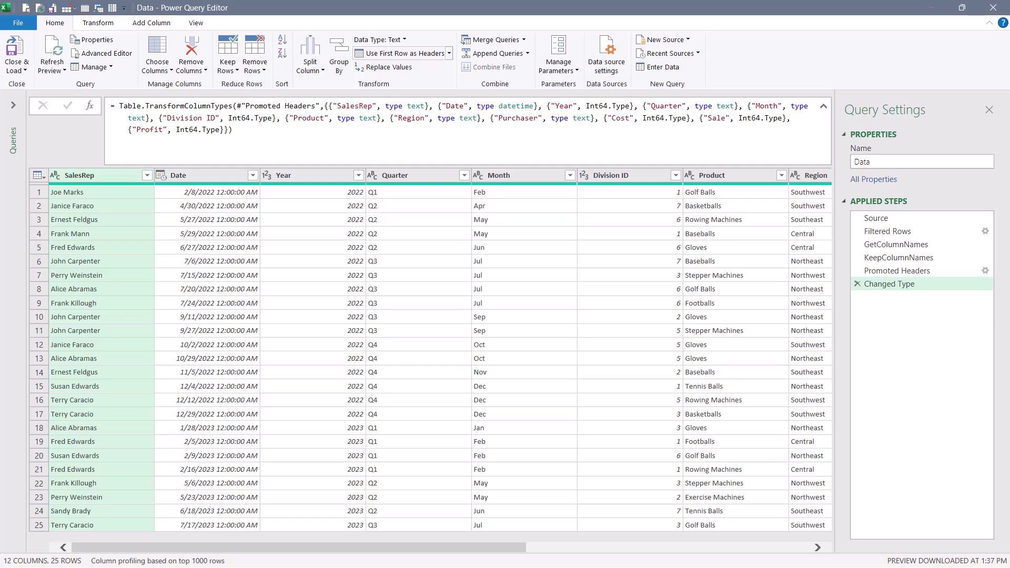
Step: Revisit the Filtered Rows step to inspect the all-null Column2 and the header labels in row 1
left_click(889, 231)
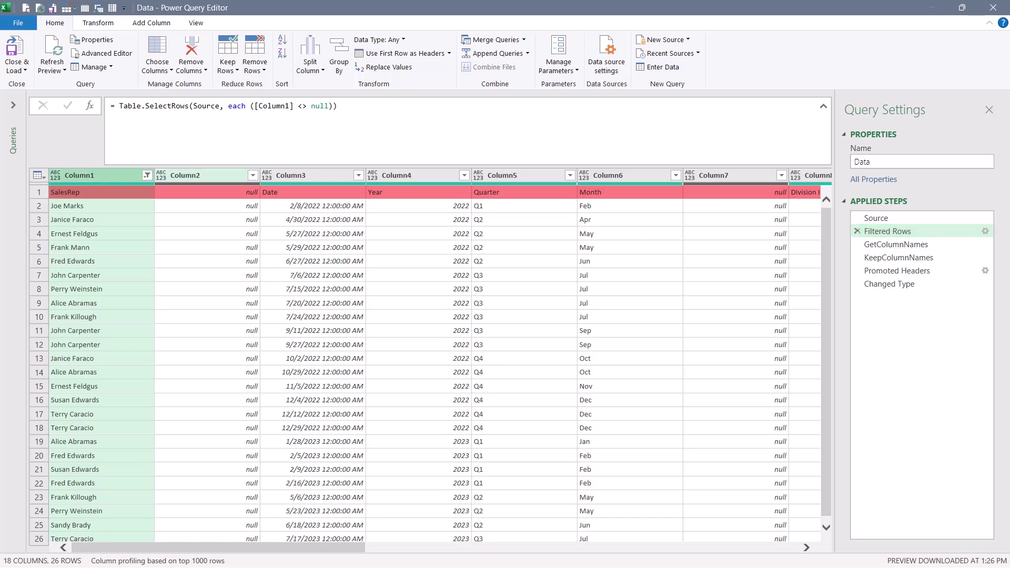
left_click(185, 175)
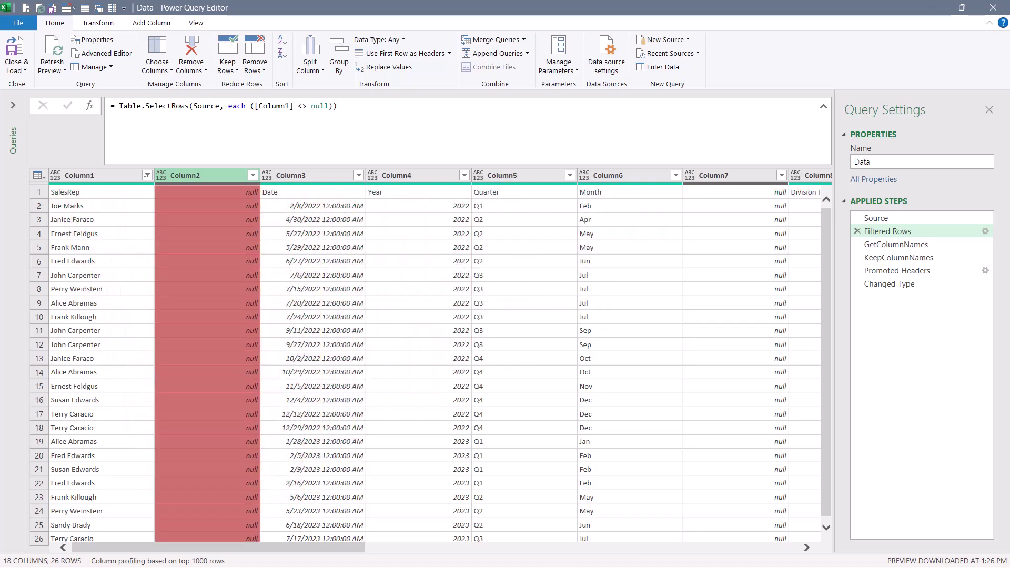
left_click(38, 192)
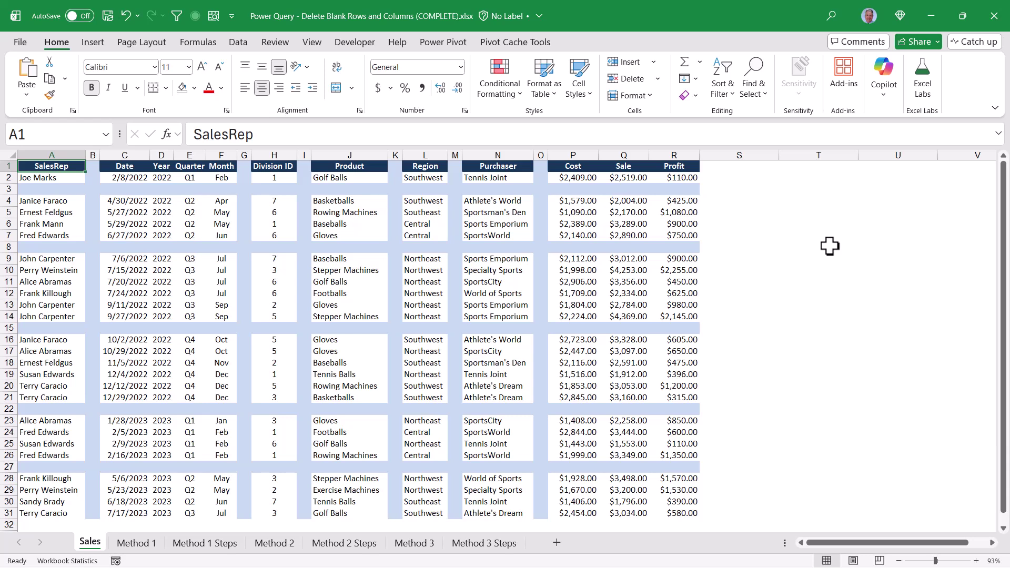
Step: Review the Method 1, Method 2 and Method 3 cleaned tables and their Steps sheets, ending on Method 3 Steps
left_click(144, 546)
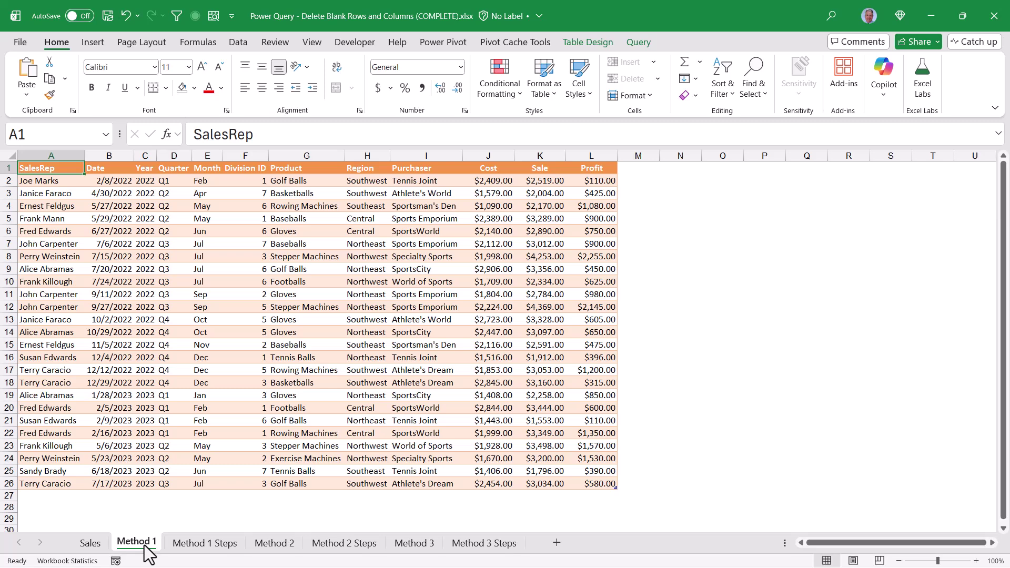
left_click(204, 547)
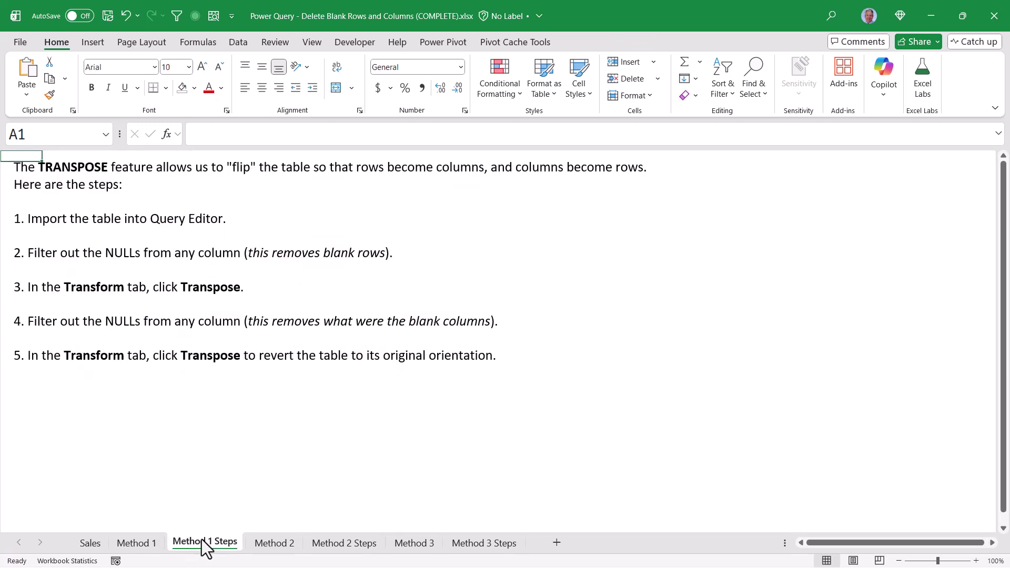
left_click(266, 547)
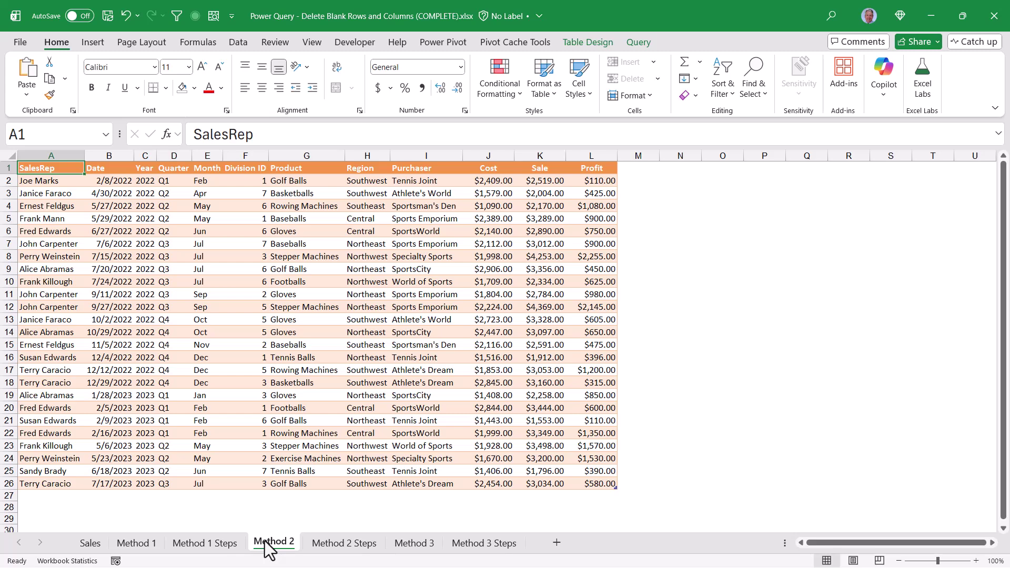
left_click(367, 547)
scroll(390, 426, "down", 4)
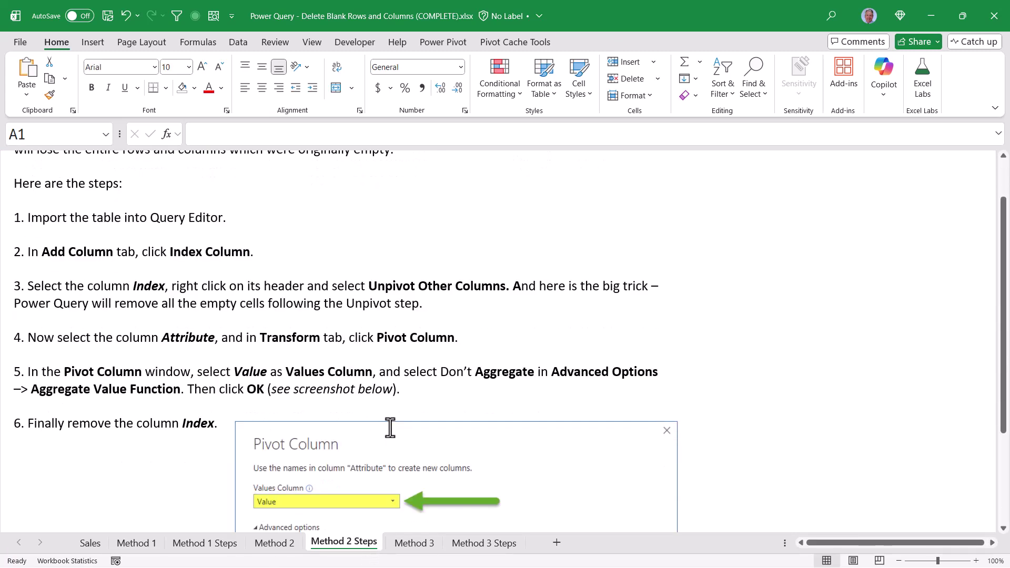
scroll(390, 428, "down", 1)
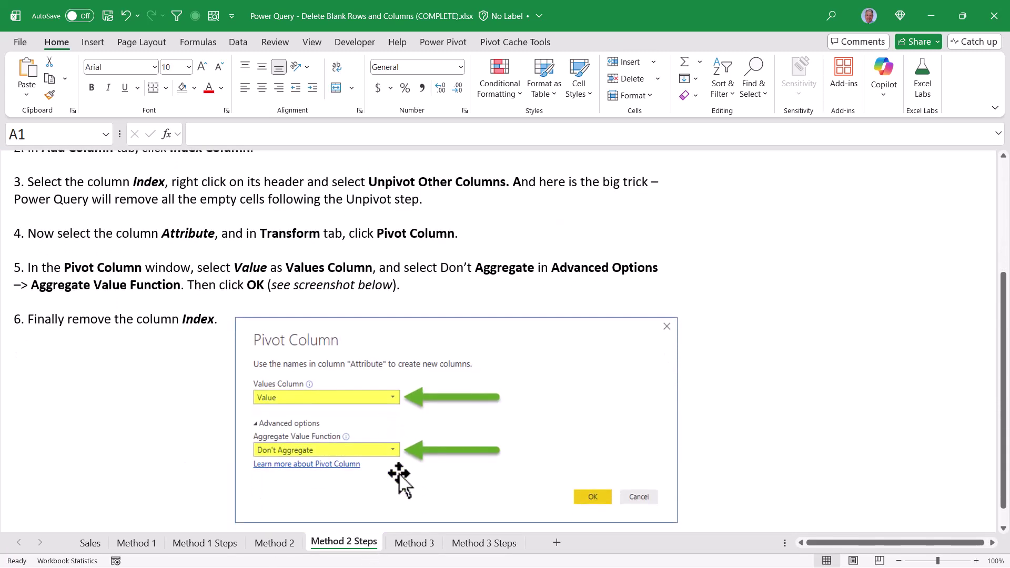
left_click(414, 544)
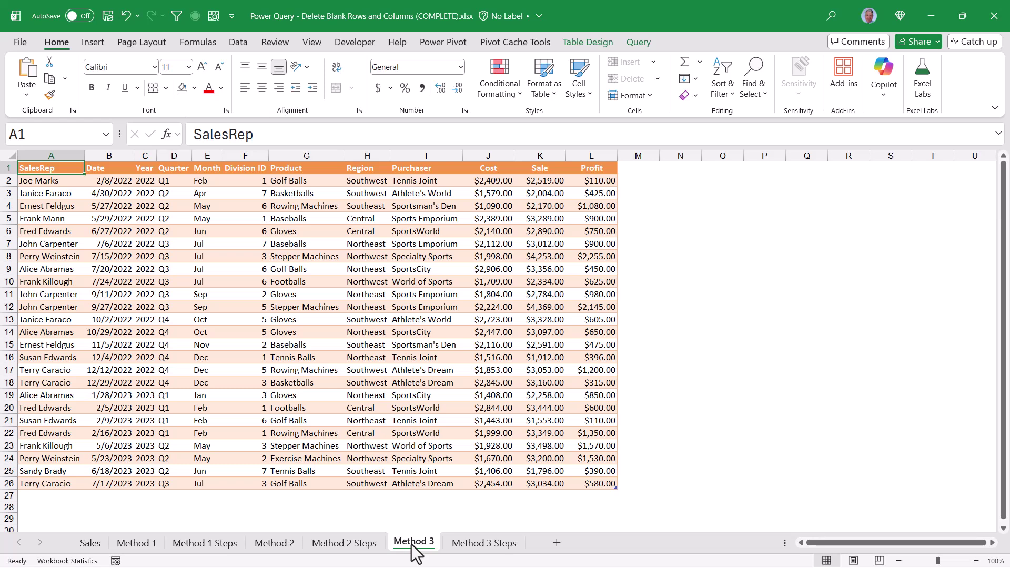
left_click(476, 546)
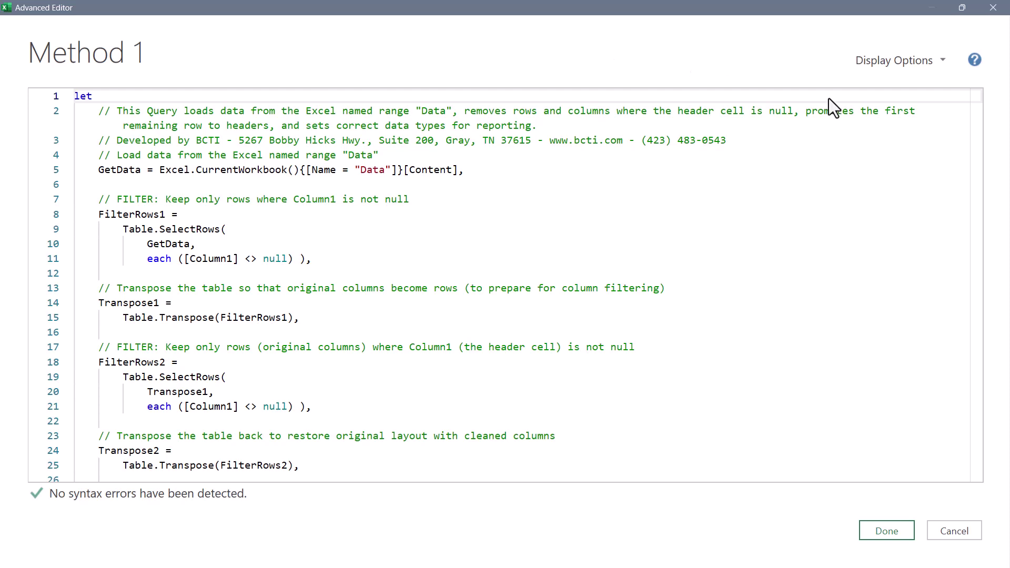
Step: Scroll through the commented M code and highlight the code lines split into separate steps
scroll(980, 145, "down", 1)
left_click_drag(980, 145, 984, 262)
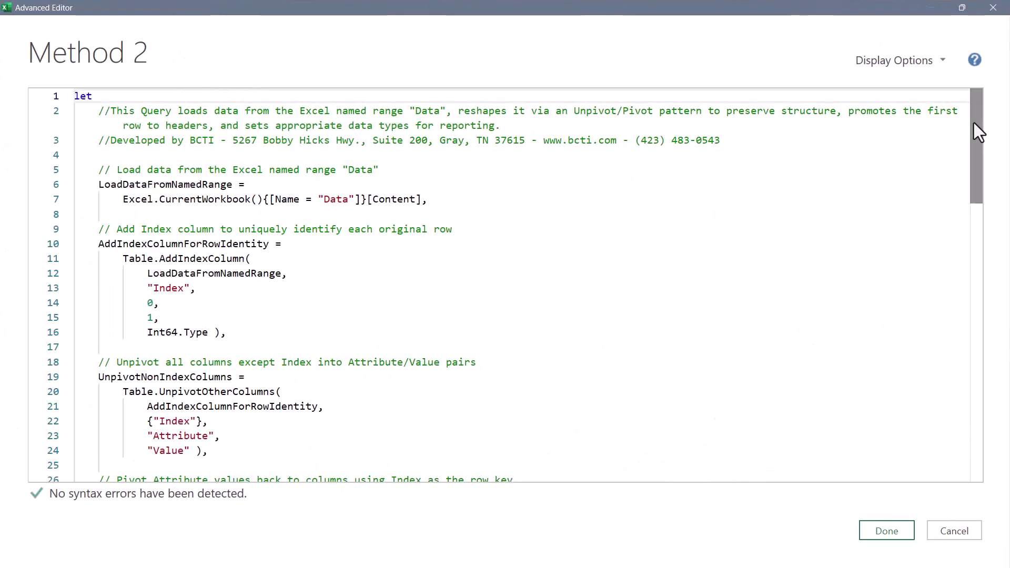
mouse_move(974, 123)
left_mouse_down()
mouse_move(979, 280)
mouse_move(982, 113)
left_mouse_up()
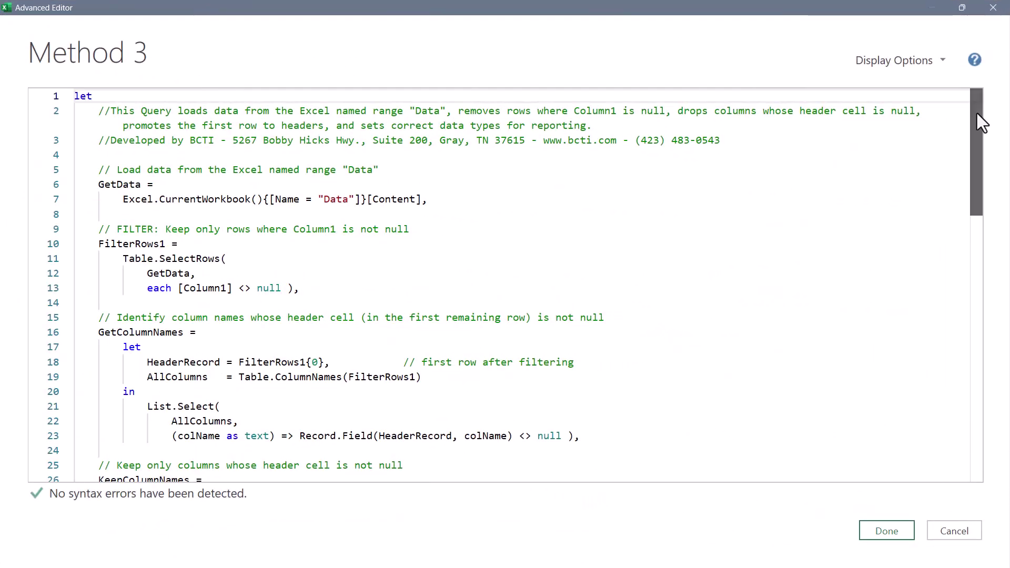
left_click_drag(976, 107, 971, 264)
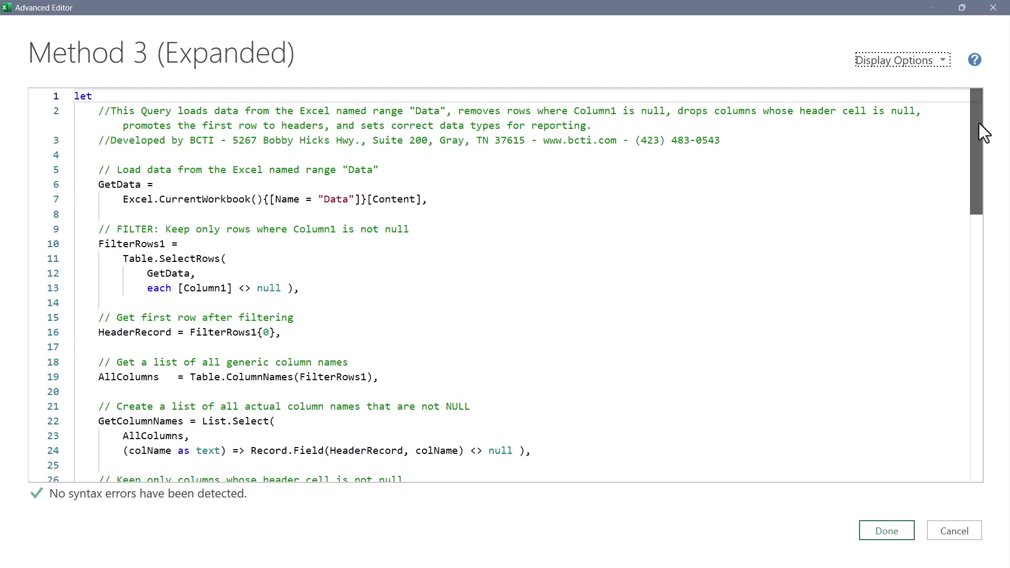
left_click_drag(979, 124, 978, 214)
left_click_drag(52, 122, 53, 255)
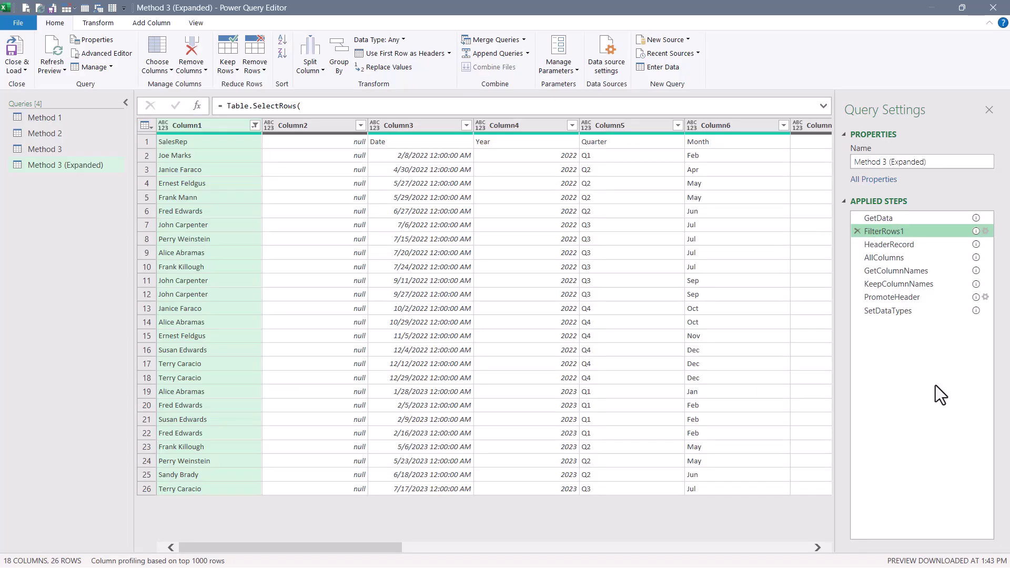
Step: Preview the HeaderRecord and AllColumns steps and the full List.Select formula, then the final SetDataTypes table
left_click(927, 243)
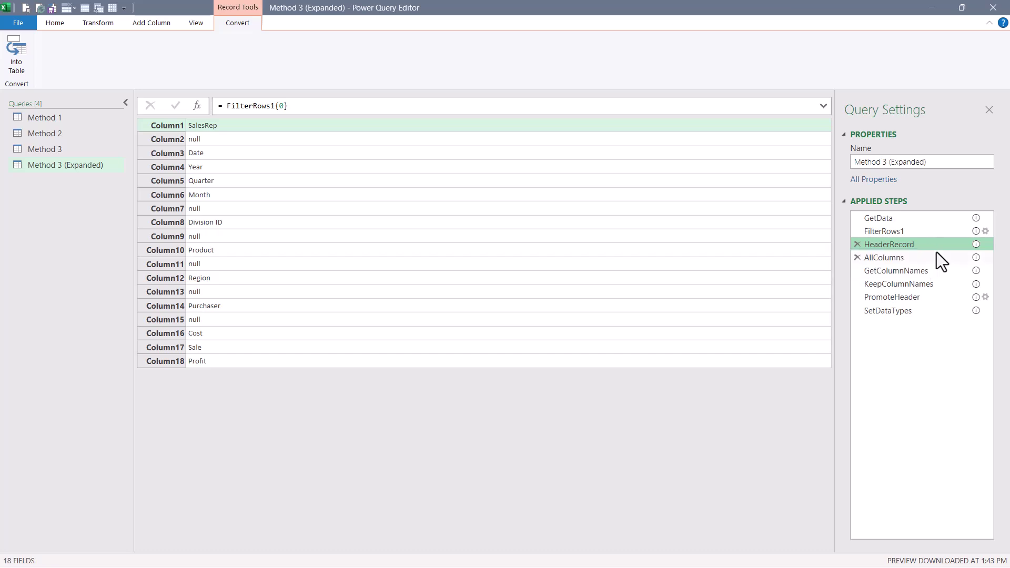
left_click(939, 252)
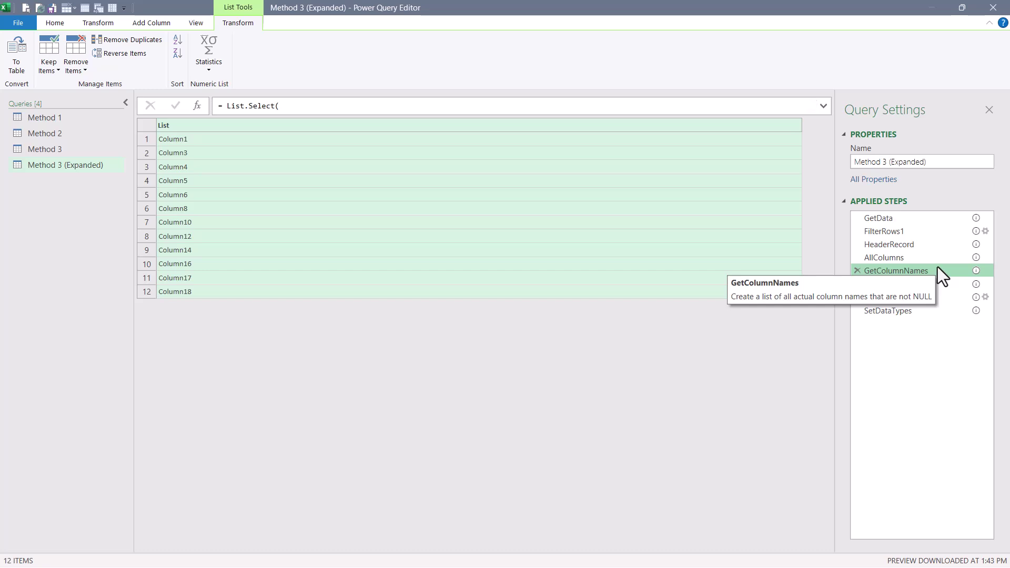
left_click(824, 105)
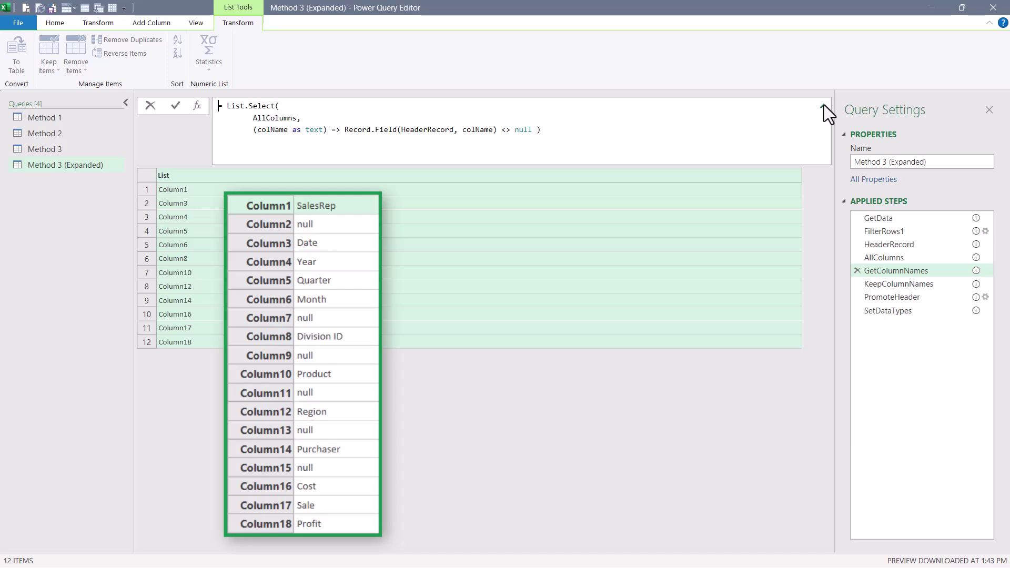
left_click(901, 311)
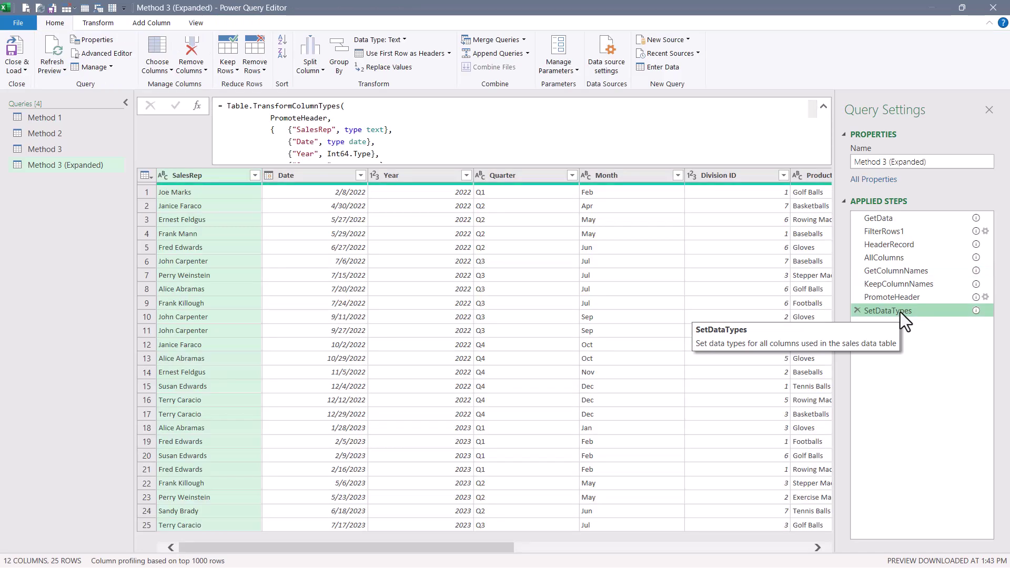
Step: Switch through the Method 1 and Method 2 queries to the Method 3 query's typed 12-column table
left_click(46, 119)
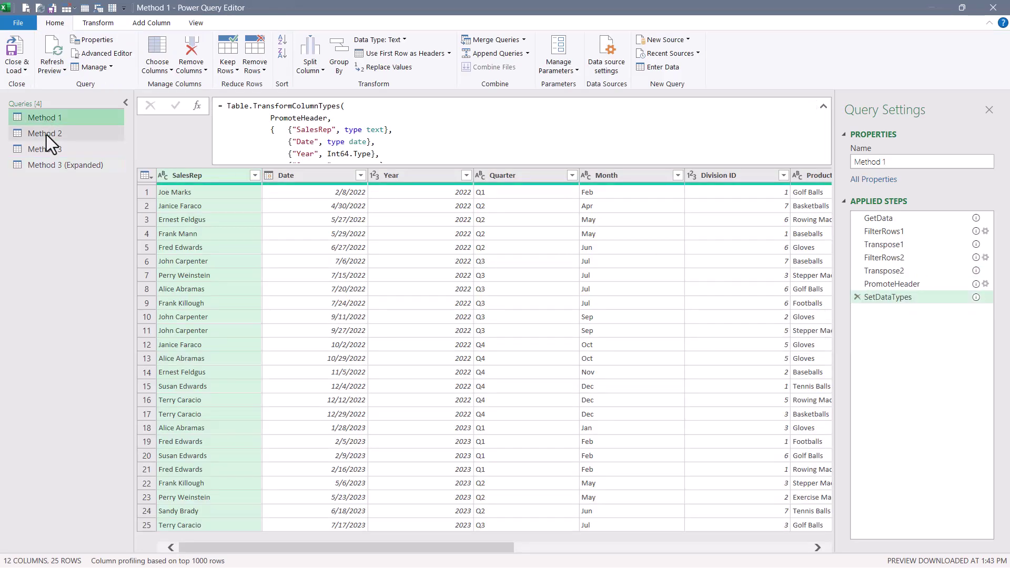
left_click(47, 135)
left_click(52, 147)
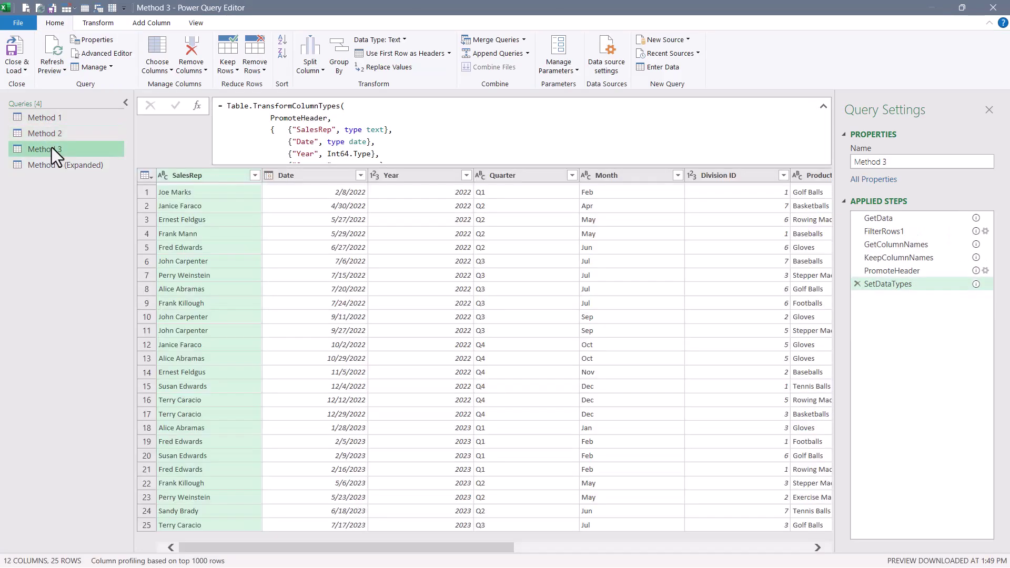